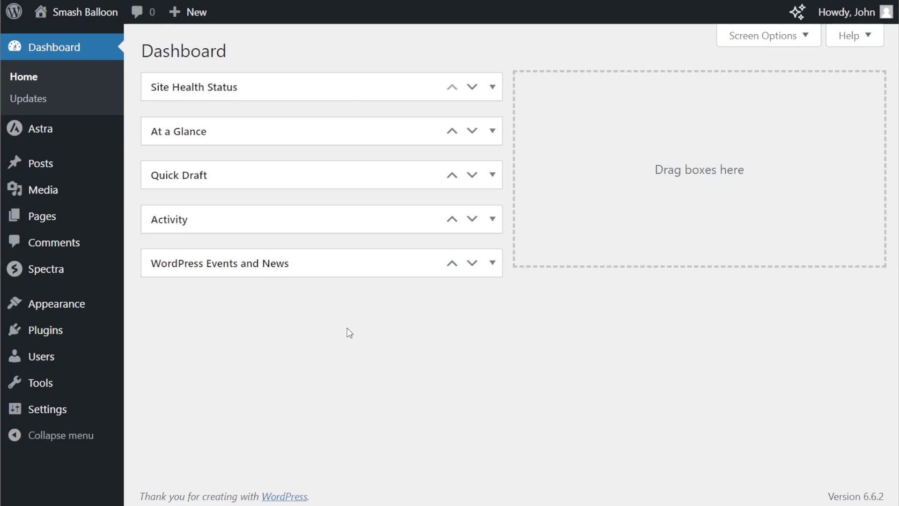
Step: Search the plugin directory for 'Social Post Feed', then install and activate Smash Balloon Social Post Feed
mouse_move(95, 335)
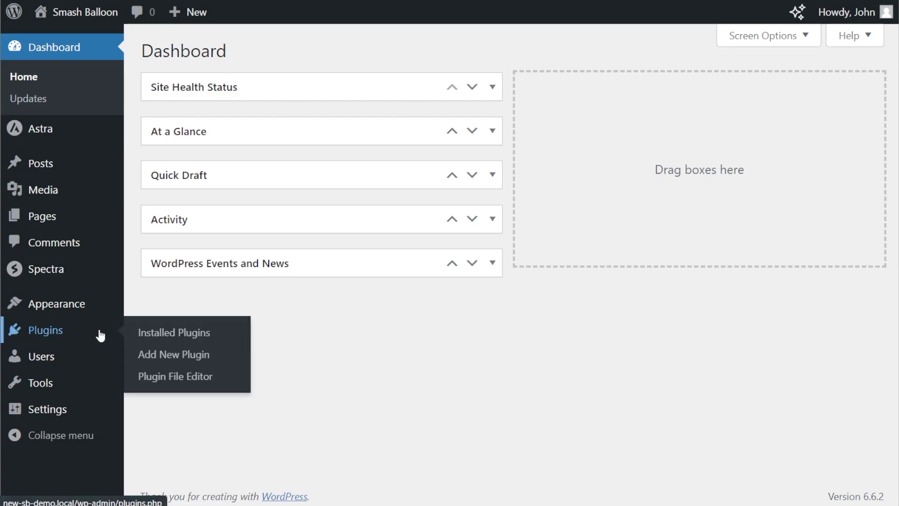
left_click(157, 355)
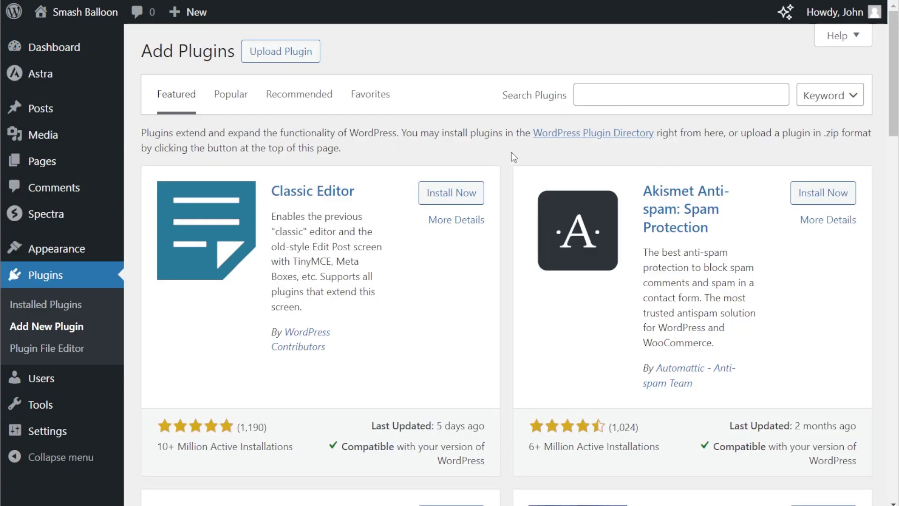
left_click(624, 101)
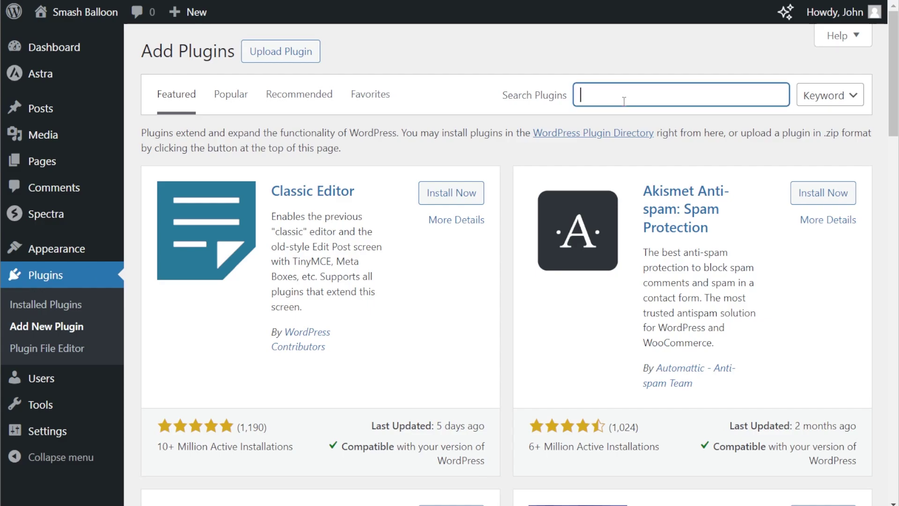
type("Social Post Feed")
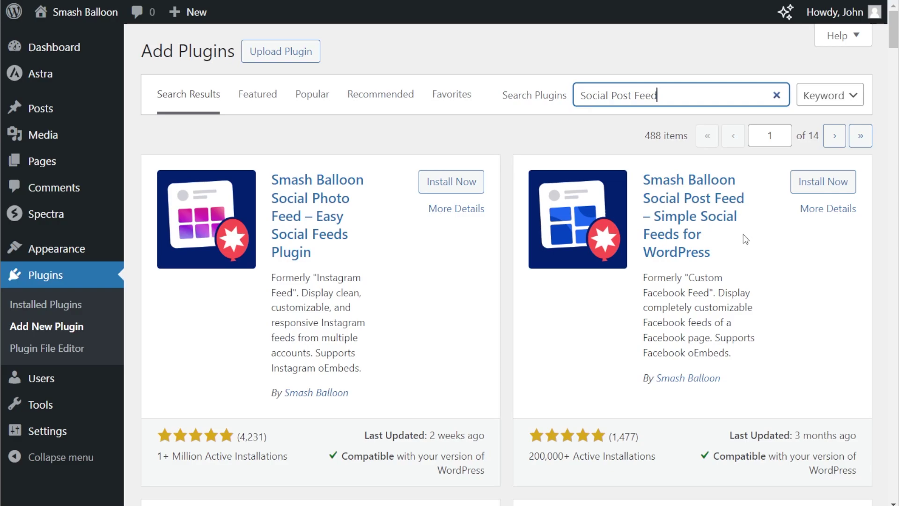
left_click(812, 193)
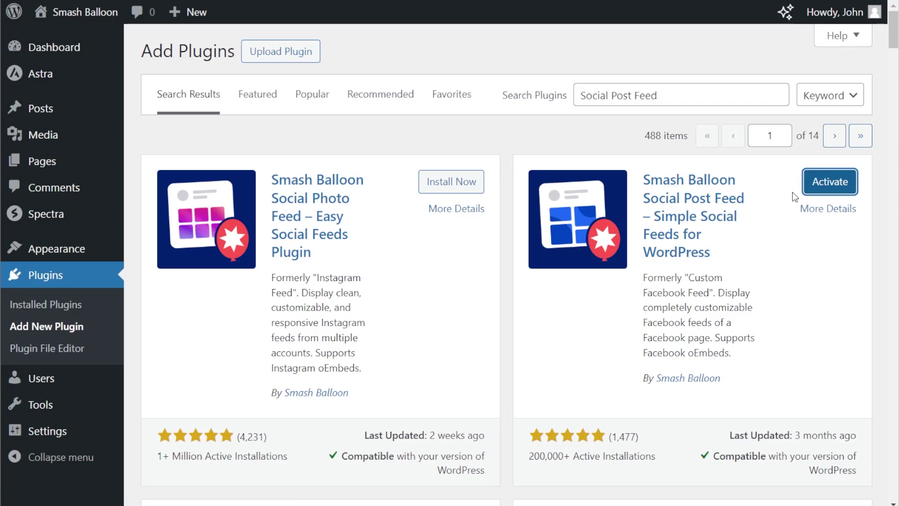
left_click(826, 183)
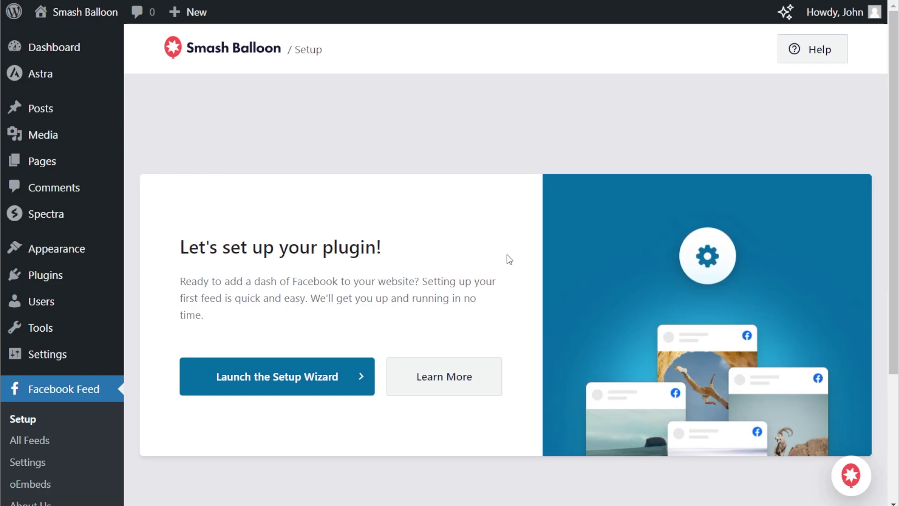
Step: Launch the Facebook Feed setup wizard and add a new Facebook account connection
scroll(510, 259, "down", 1)
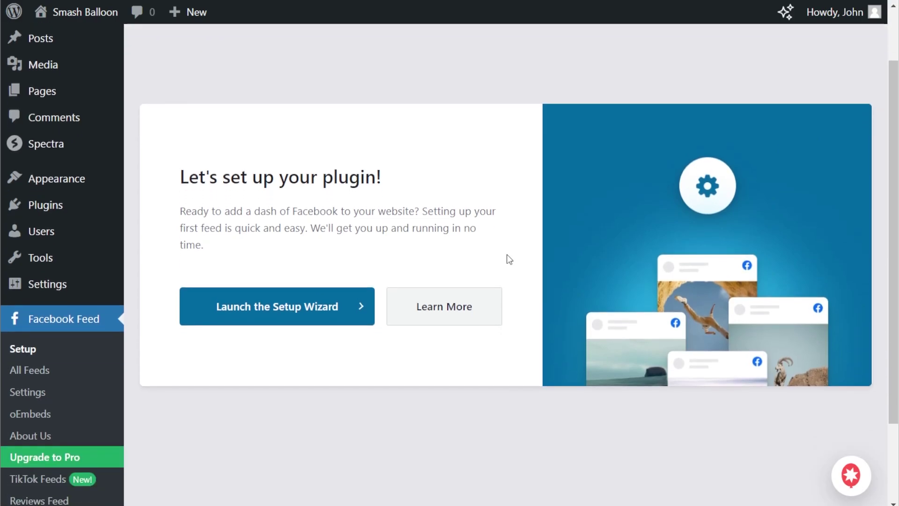
left_click(333, 311)
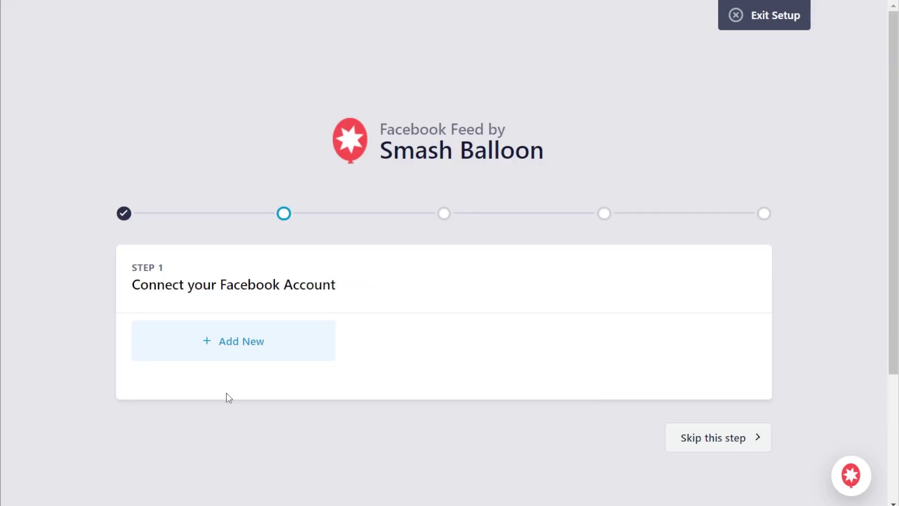
left_click(249, 350)
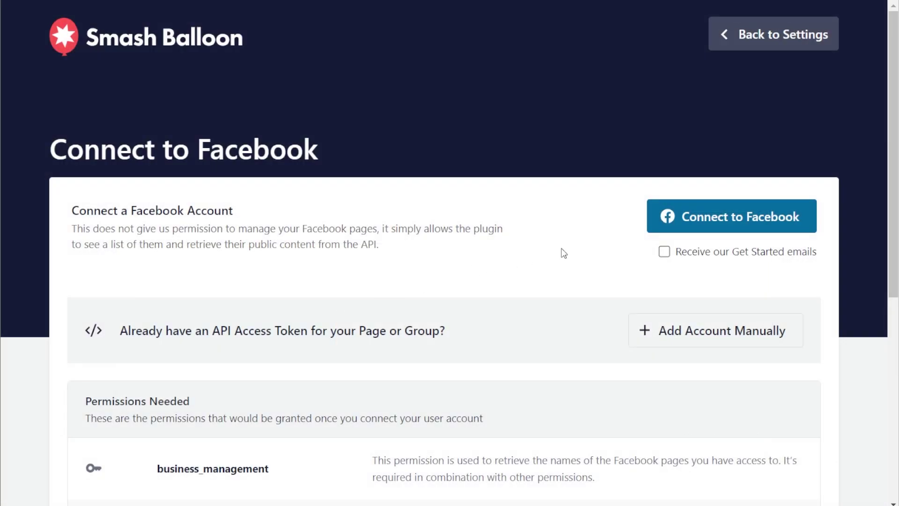
Step: Authorize Smash Balloon WordPress on Facebook after reviewing the requested permissions
left_click(693, 221)
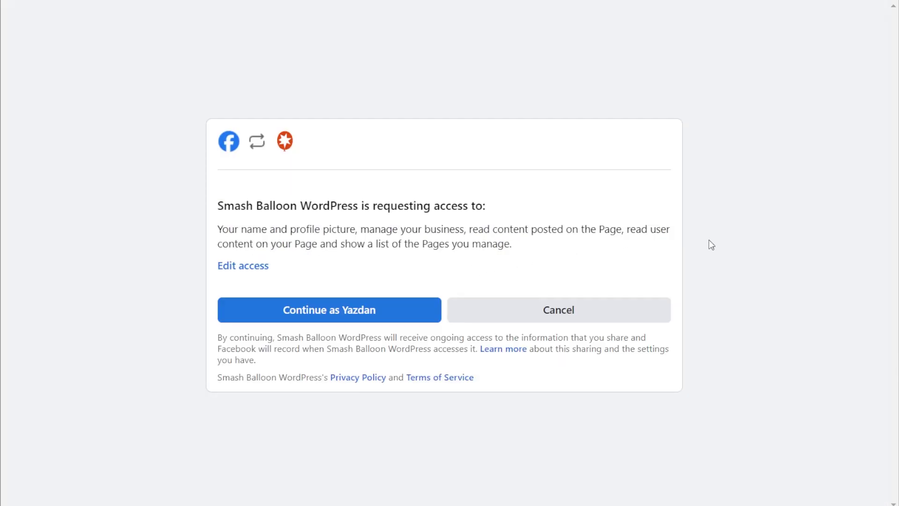
left_click(252, 270)
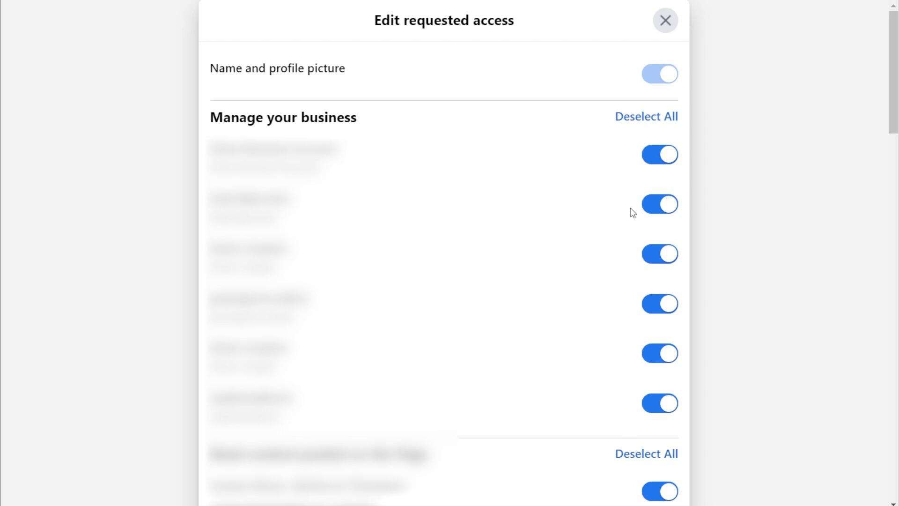
left_click(665, 25)
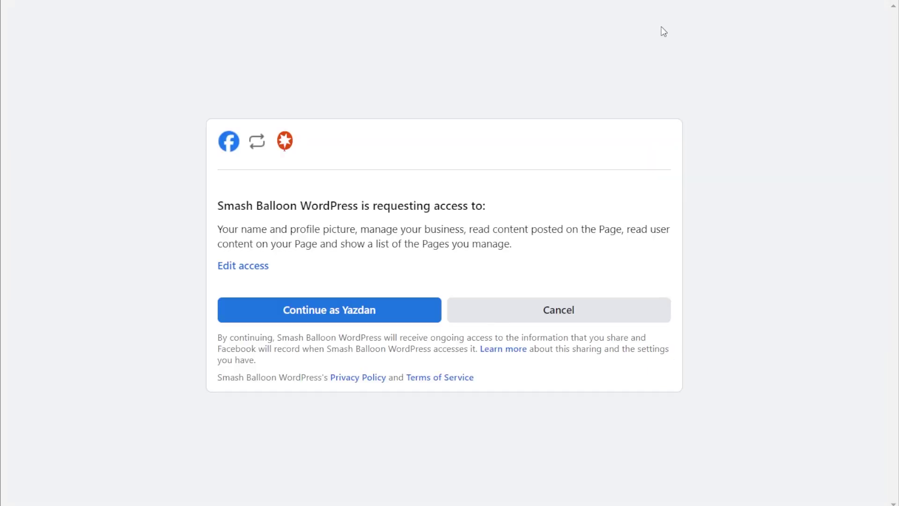
left_click(396, 305)
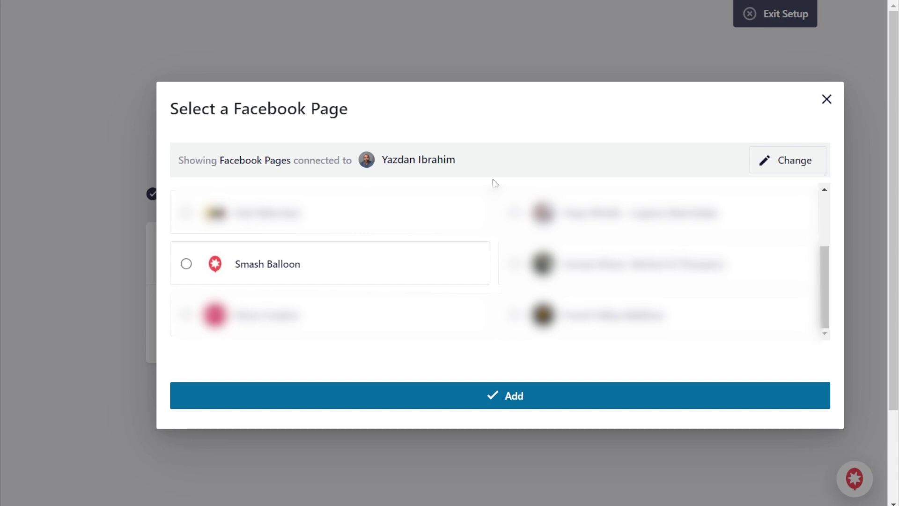
Step: Add the Smash Balloon page as the connected account and advance to Configure features
left_click(341, 267)
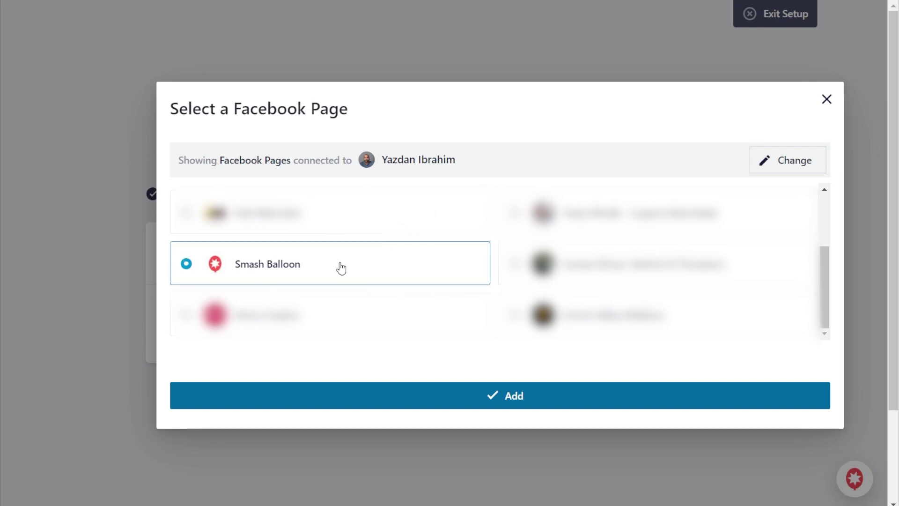
left_click(480, 391)
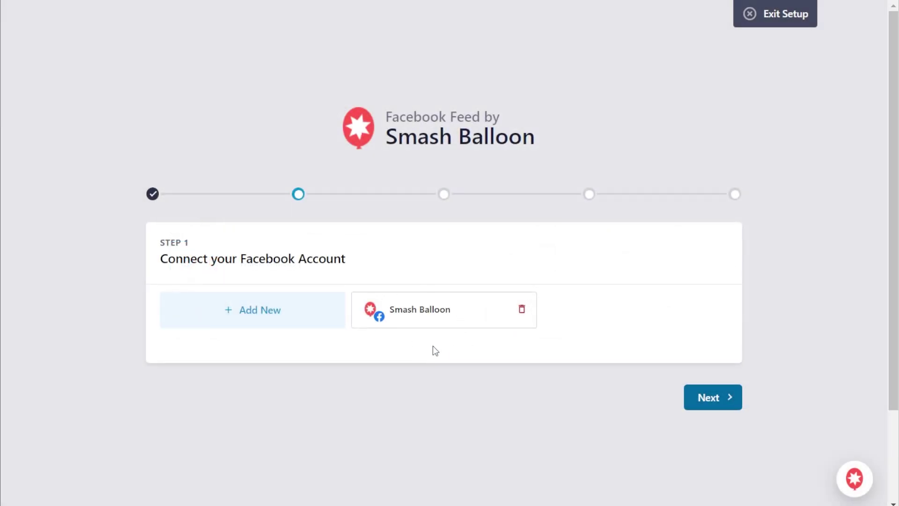
left_click(689, 399)
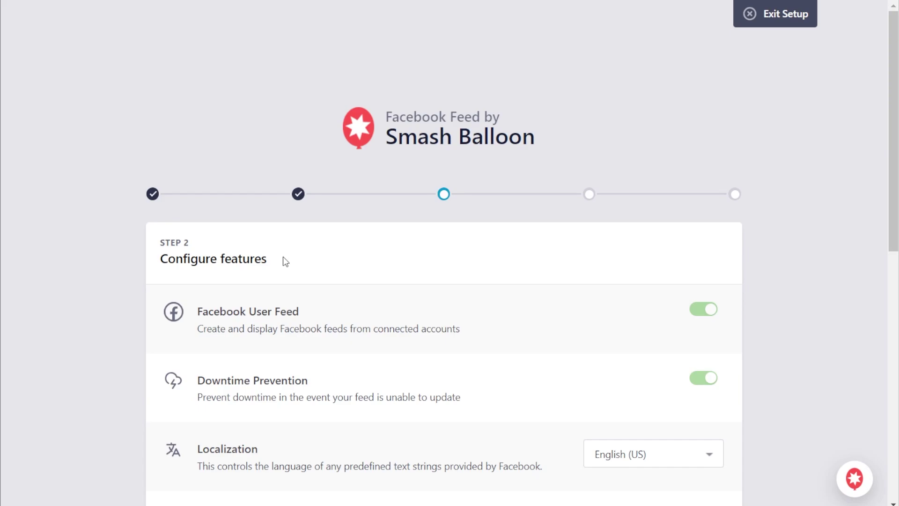
scroll(286, 263, "down", 2)
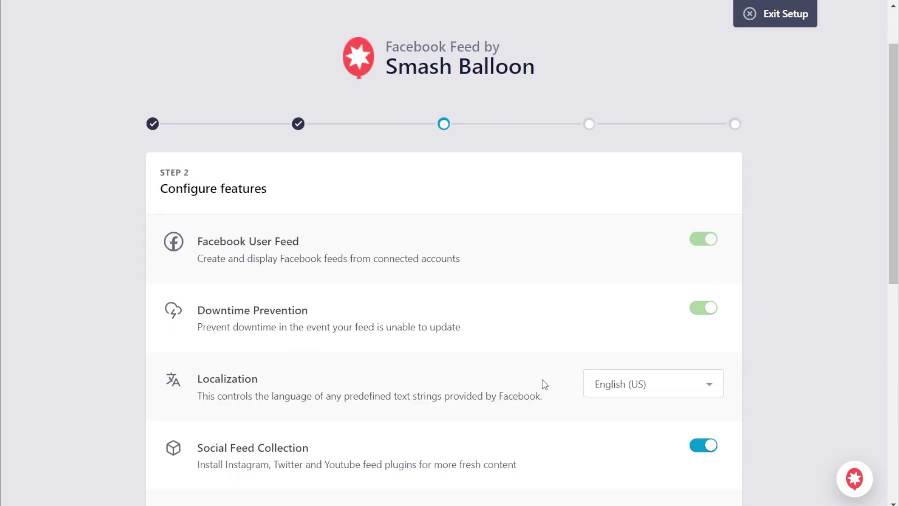
scroll(542, 379, "down", 3)
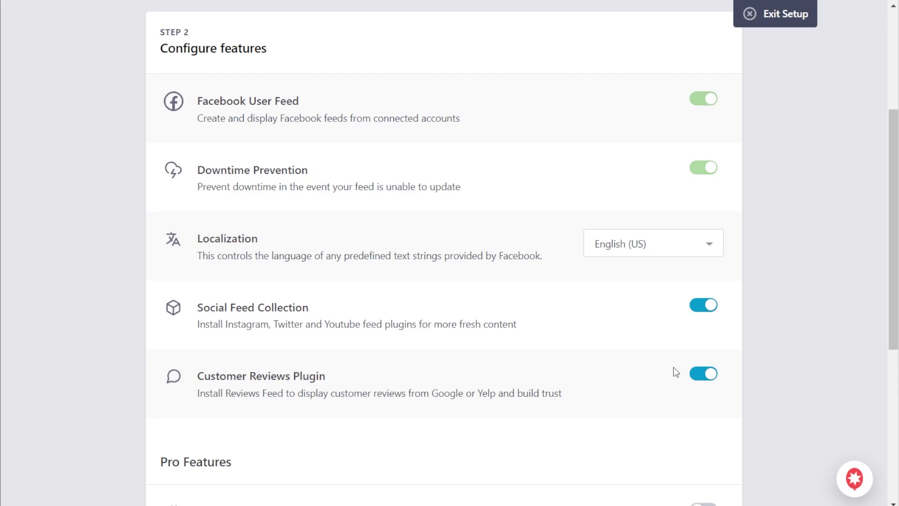
scroll(670, 375, "down", 5)
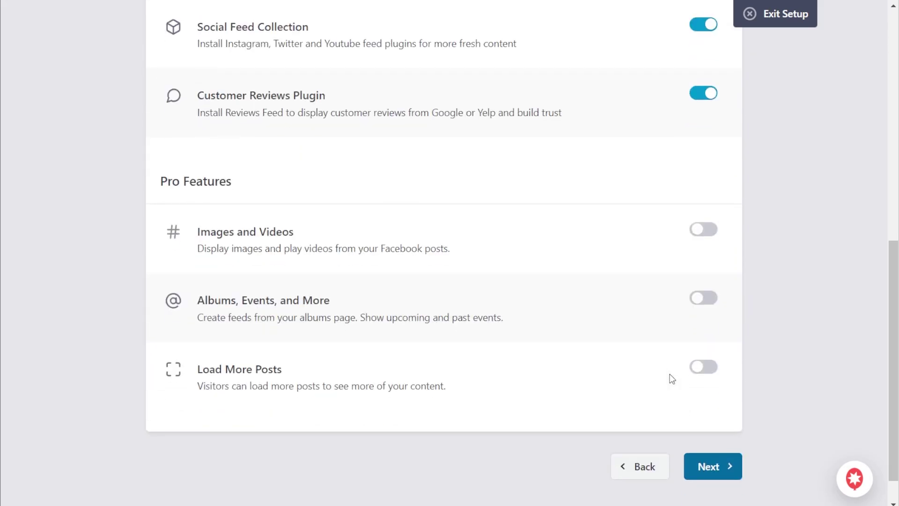
Step: Install the selected recommended plugins and complete setup without upgrading to Pro
left_click(721, 466)
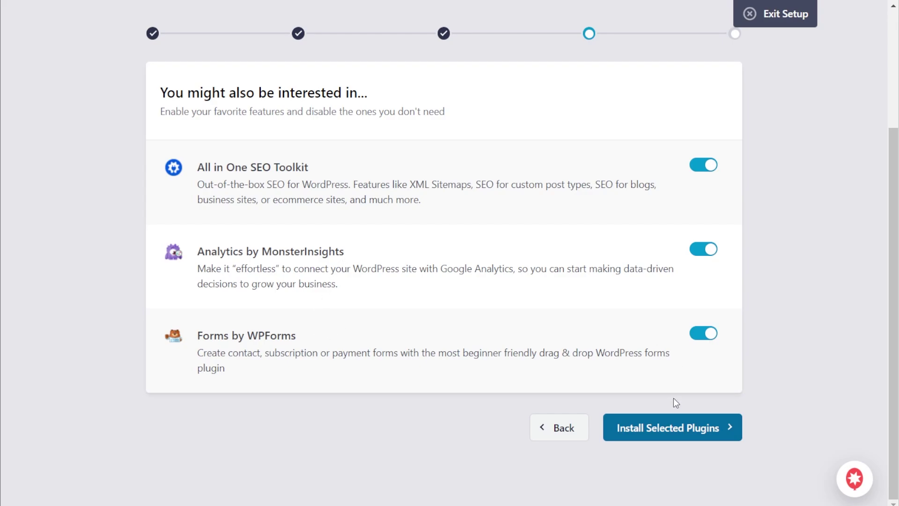
left_click(677, 429)
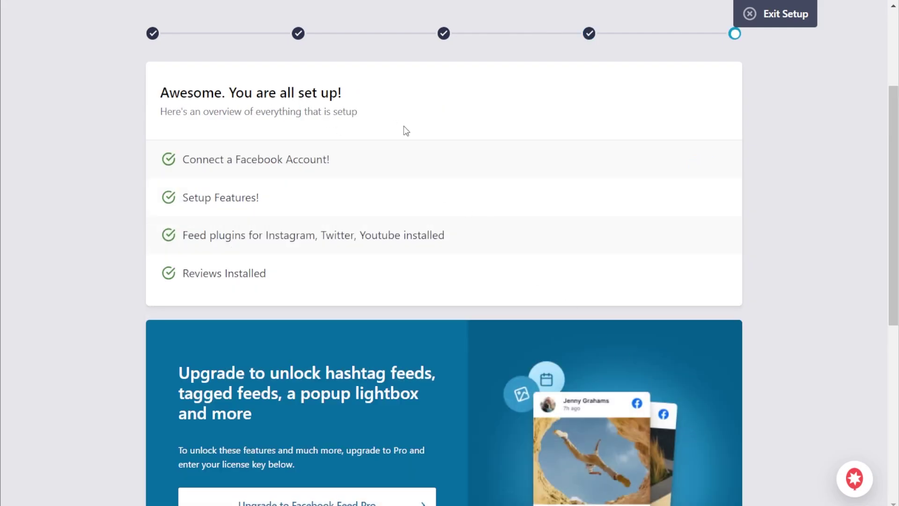
scroll(422, 160, "down", 7)
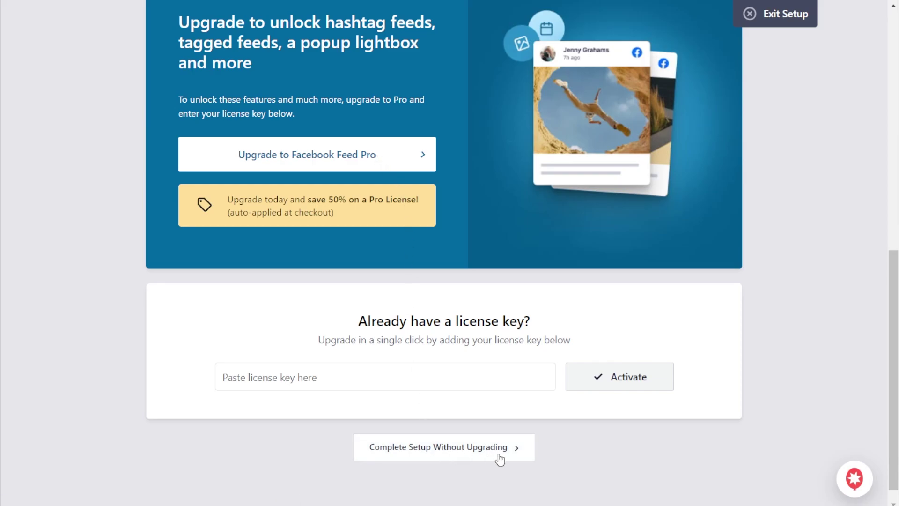
left_click(478, 454)
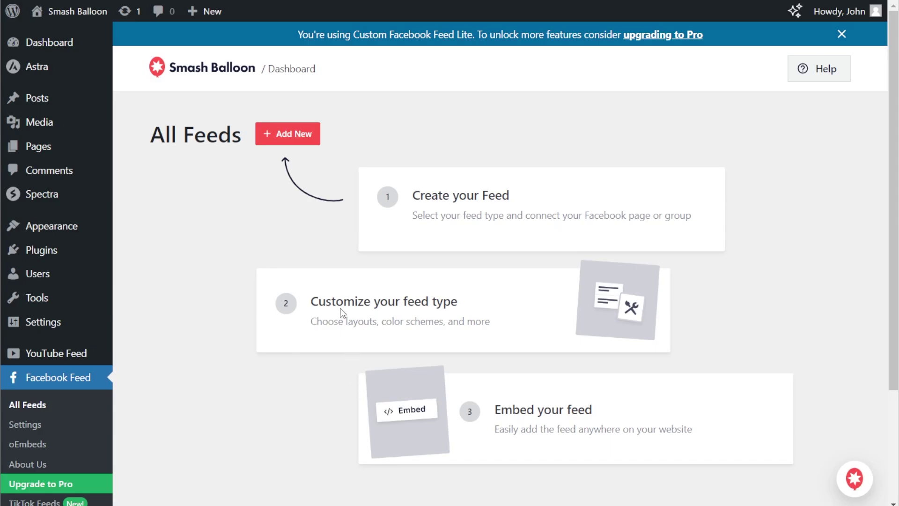
Step: Add a new Timeline feed using the Smash Balloon page as its source
left_click(307, 138)
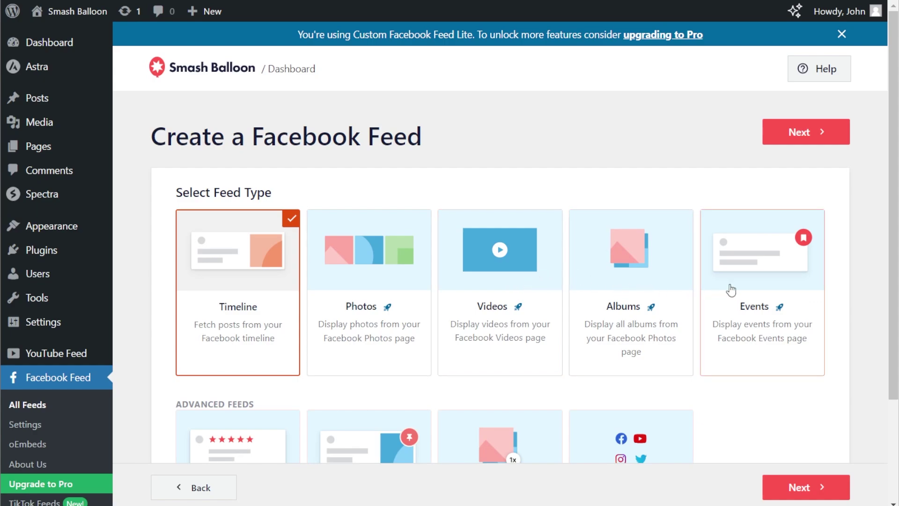
scroll(722, 312, "down", 1)
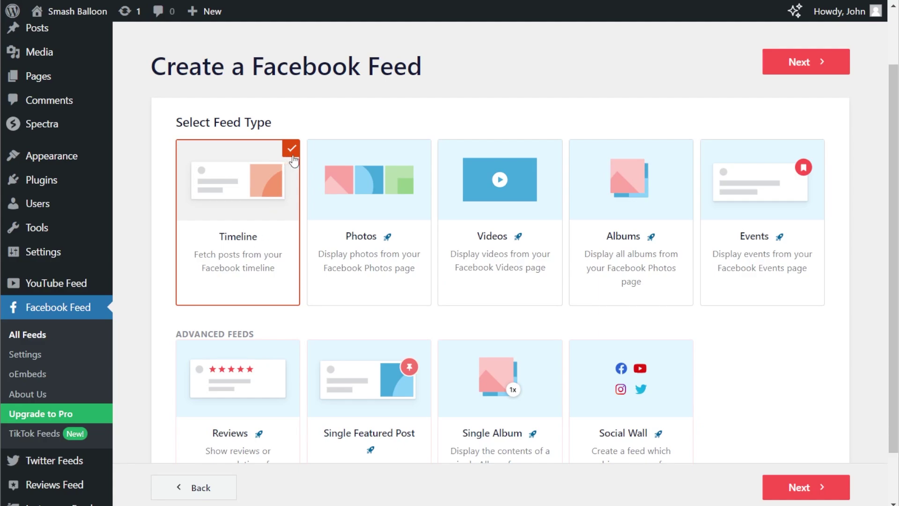
left_click(804, 69)
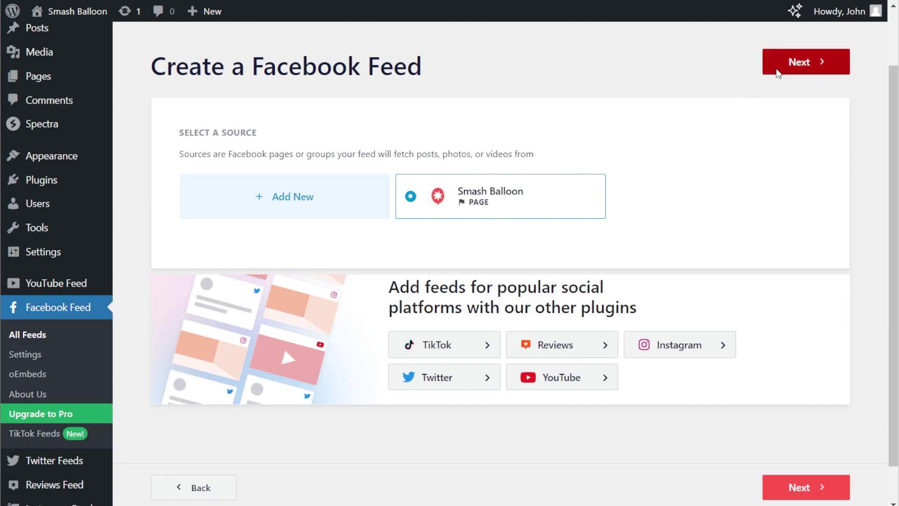
left_click(779, 70)
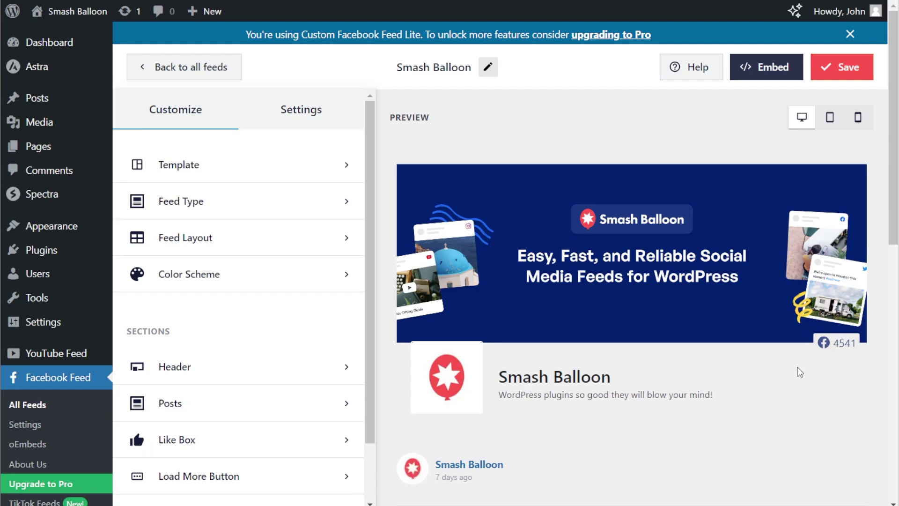
Step: Scroll through the feed preview and bring up the Feed Layout settings
scroll(797, 368, "down", 5)
scroll(797, 368, "up", 2)
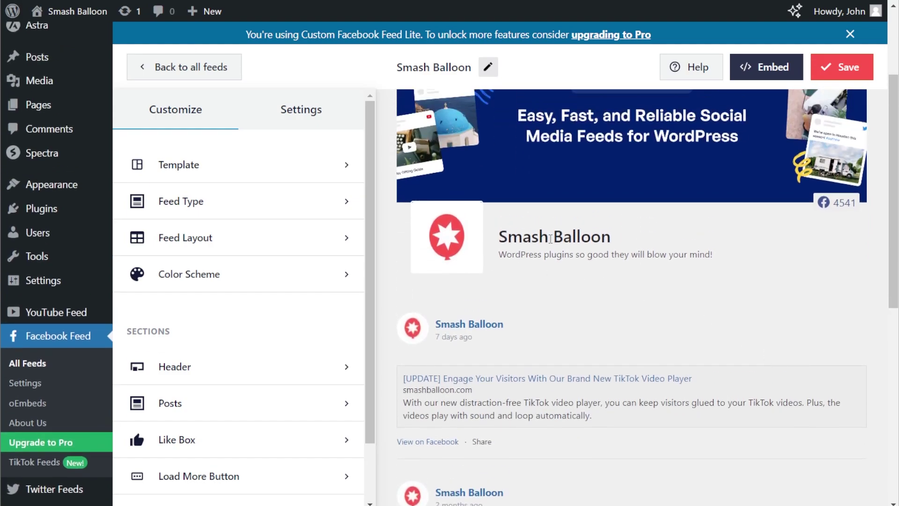
scroll(669, 265, "up", 3)
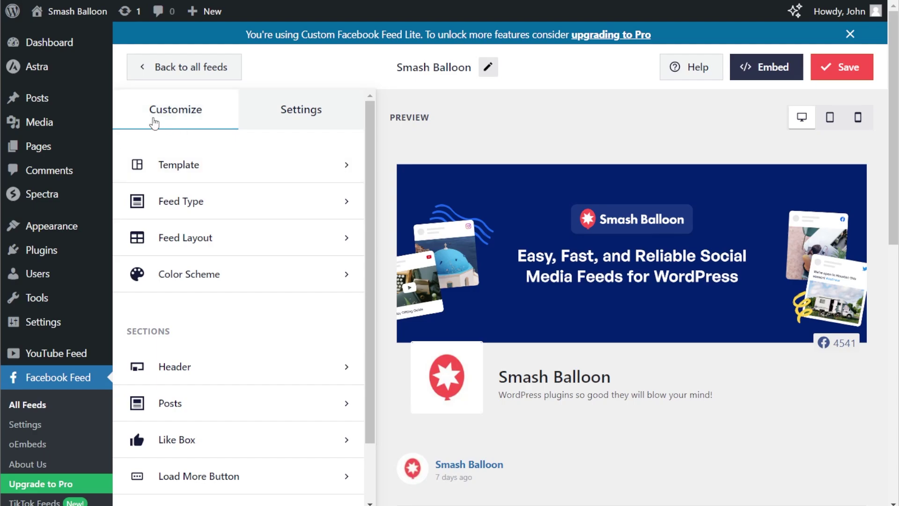
left_click(227, 237)
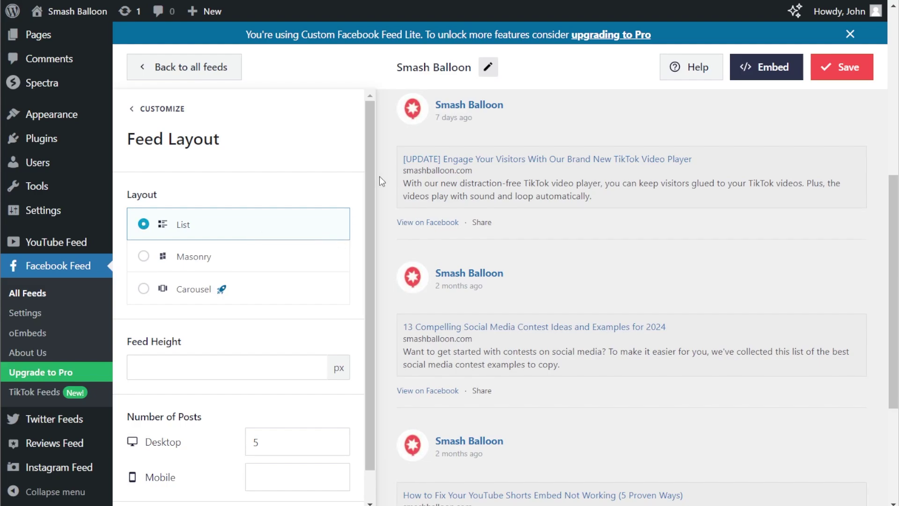
Step: Preview Masonry, go back to the List layout, and edit the Desktop Number of Posts field
scroll(386, 178, "down", 1)
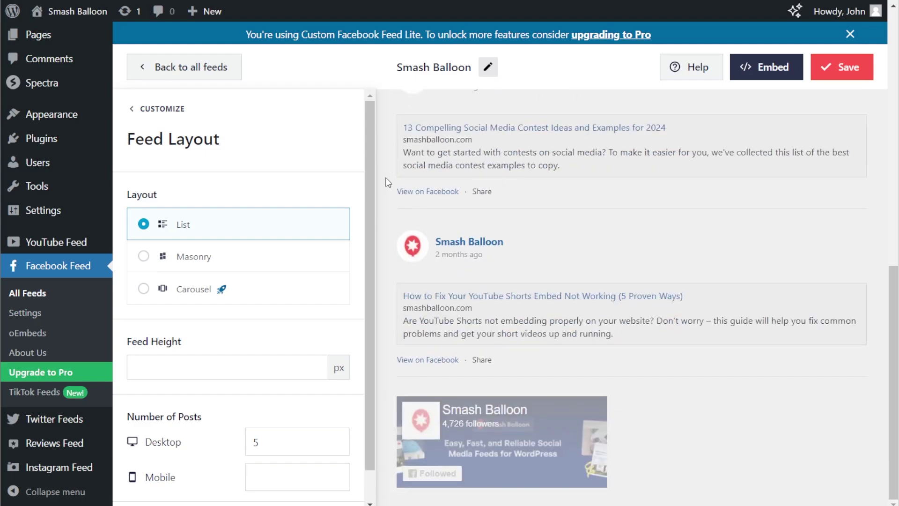
left_click(327, 255)
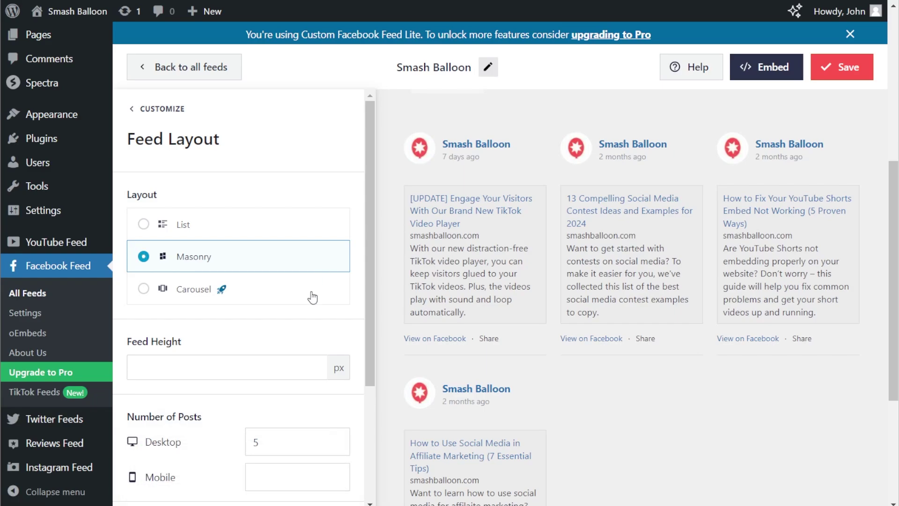
left_click(312, 236)
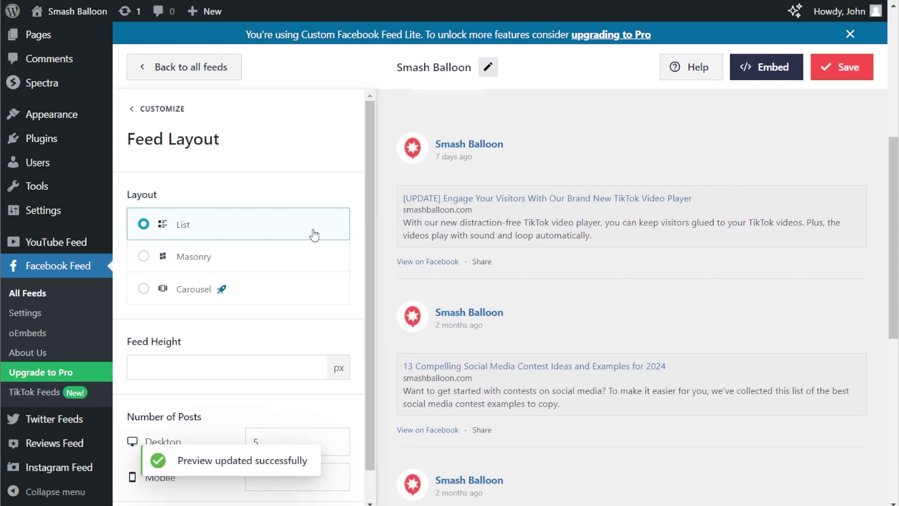
scroll(314, 242, "down", 2)
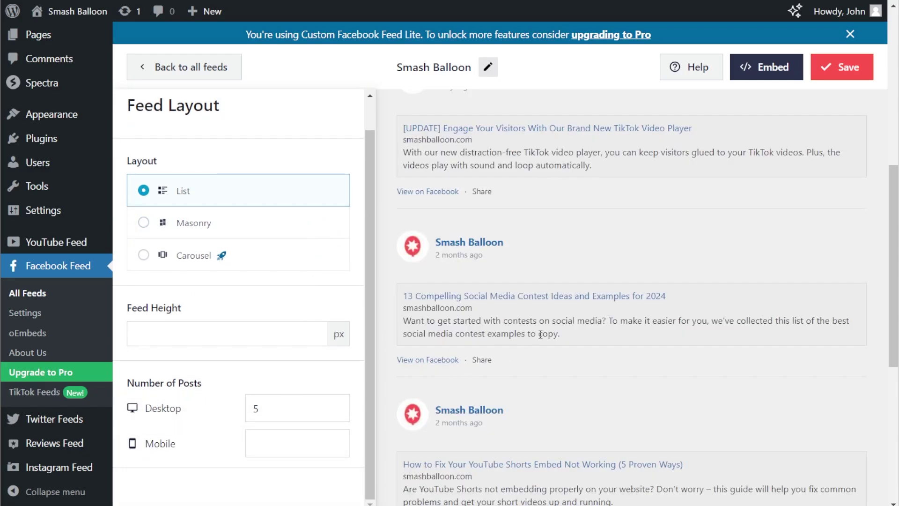
scroll(542, 333, "up", 3)
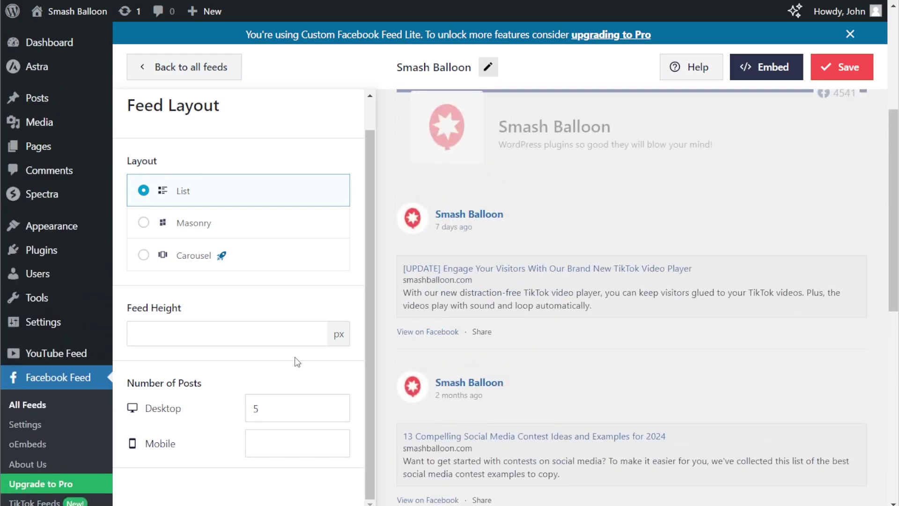
double_click(288, 403)
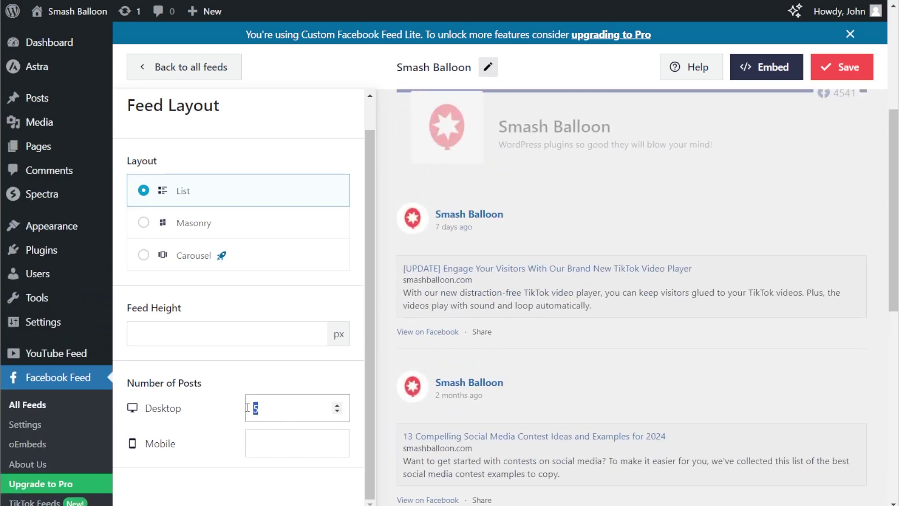
type("2")
scroll(562, 303, "down", 2)
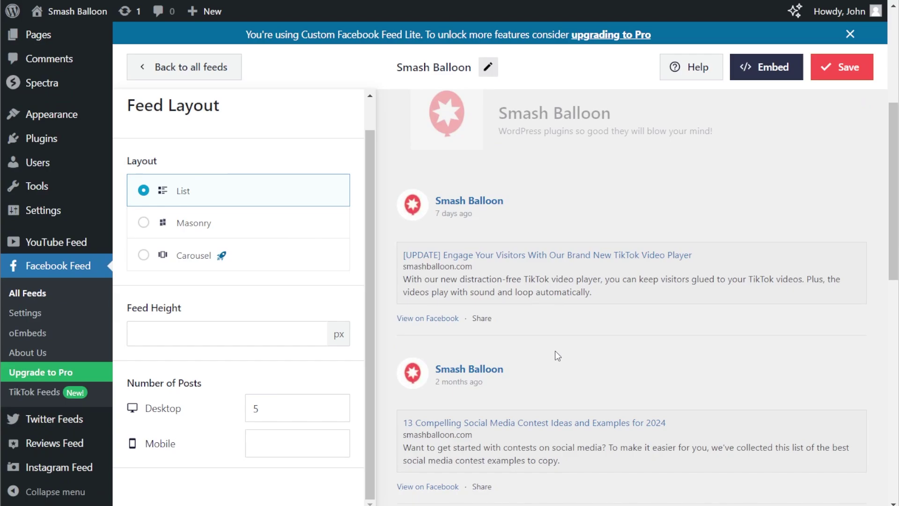
Step: Preview the Inherit from Theme, Light, Dark and Custom color schemes on the feed
left_click(833, 67)
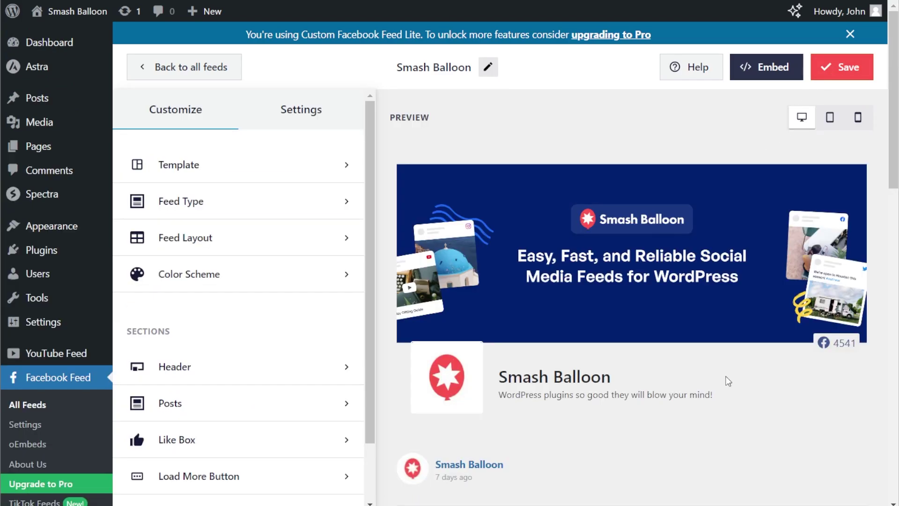
scroll(729, 381, "down", 5)
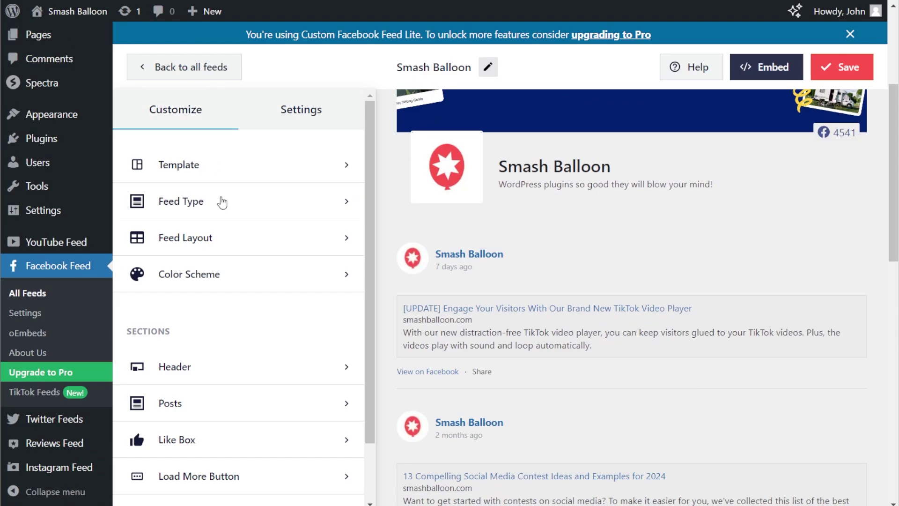
left_click(251, 278)
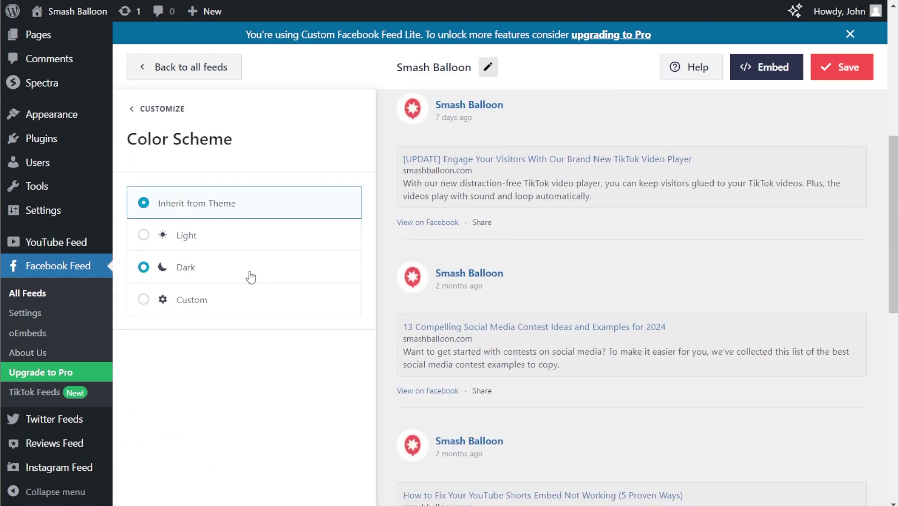
left_click(143, 207)
left_click(247, 236)
left_click(240, 270)
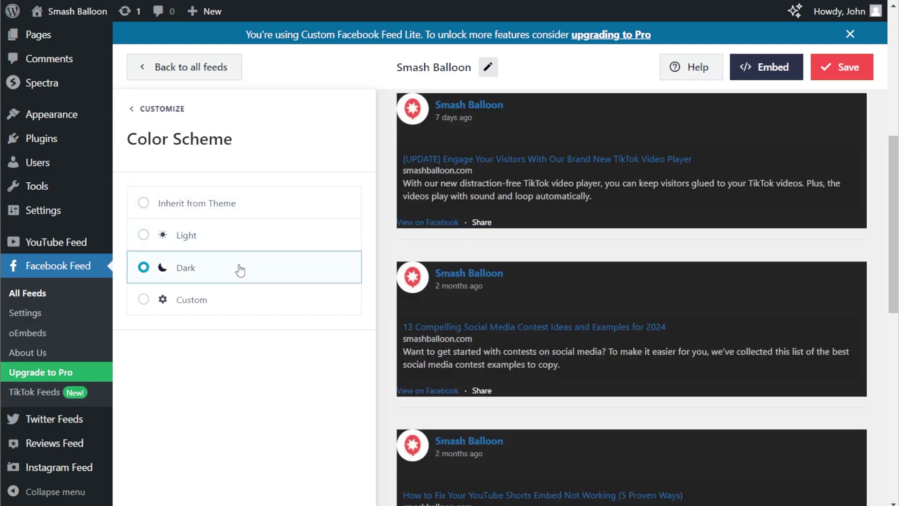
left_click(231, 303)
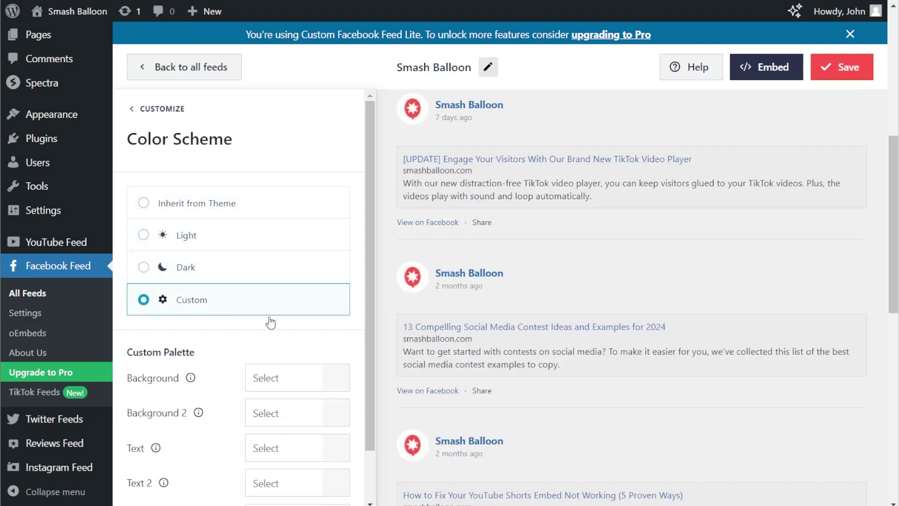
Step: Try red, yellow and green backgrounds, reset it, choose Inherit from Theme, and save
left_click(330, 376)
scroll(299, 424, "down", 1)
scroll(298, 426, "down", 4)
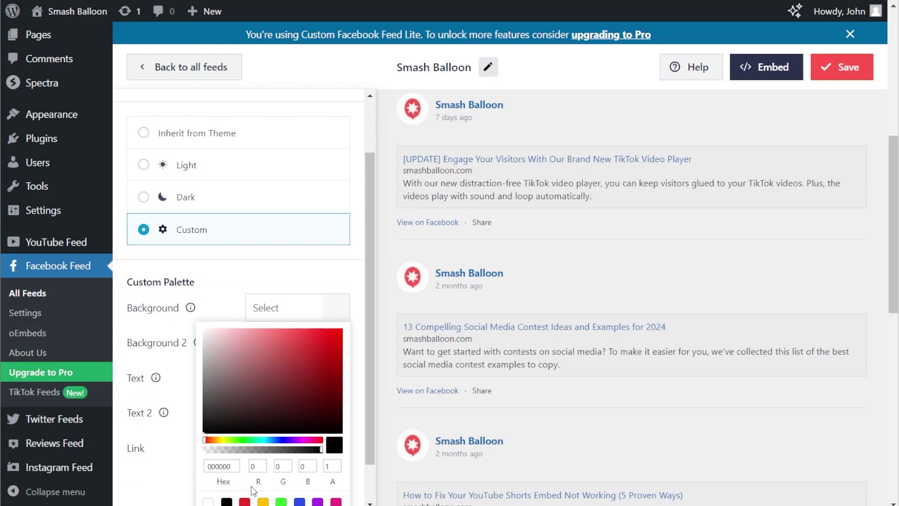
left_click(244, 457)
left_click(264, 459)
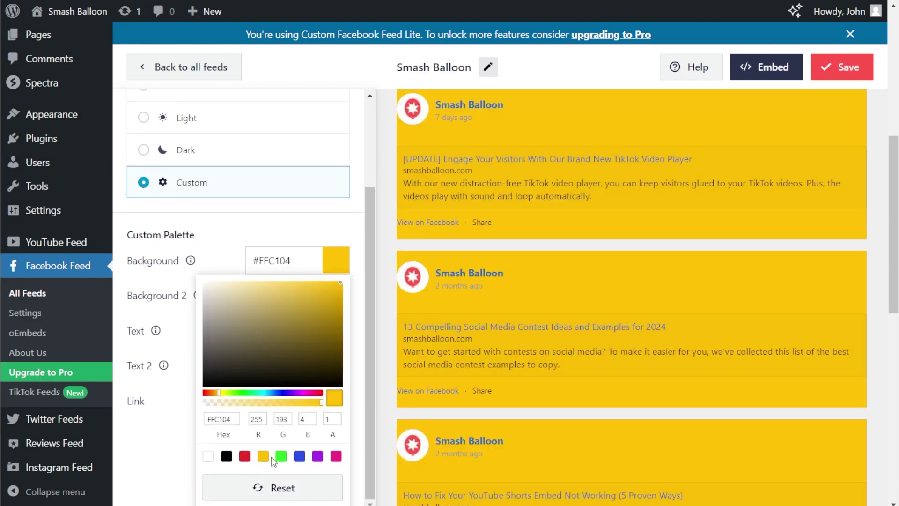
left_click(281, 457)
left_click(283, 488)
scroll(281, 372, "up", 5)
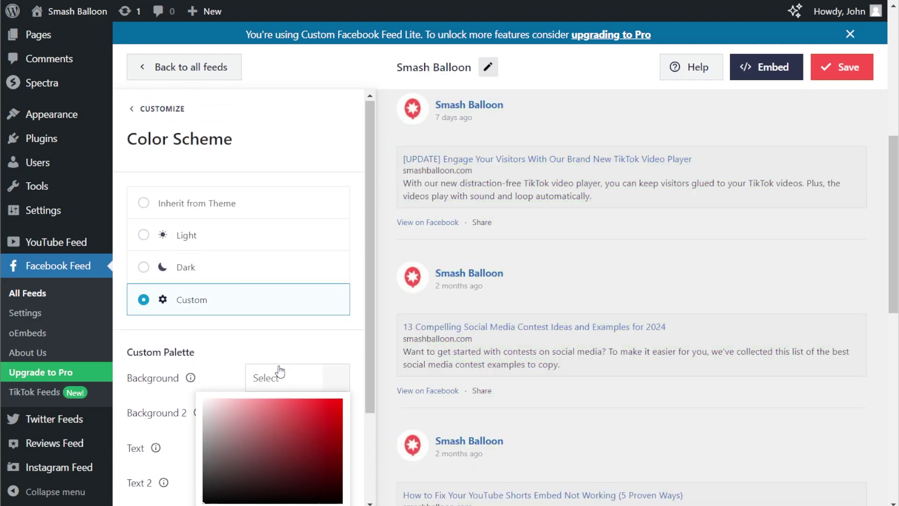
left_click(283, 209)
left_click(838, 75)
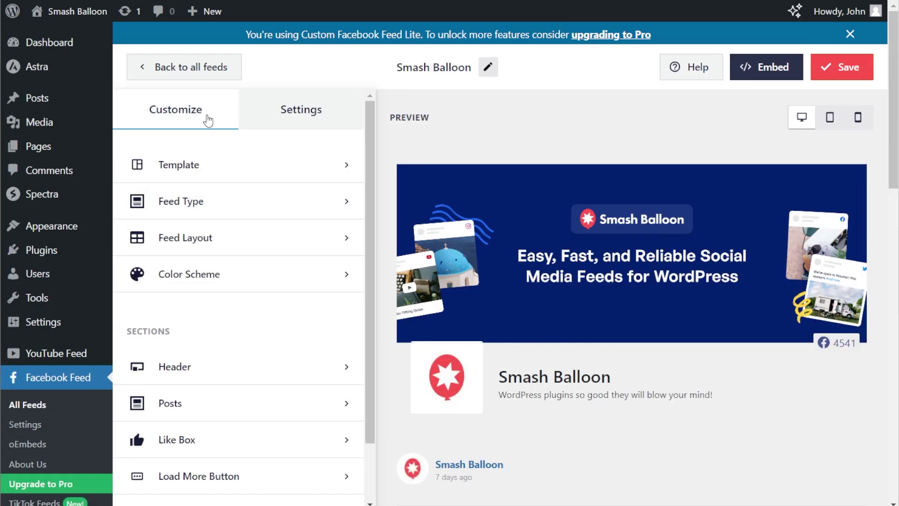
Step: Try a Text header reading 'Our Latest Posts', then revert to the Visual header and save
left_click(195, 370)
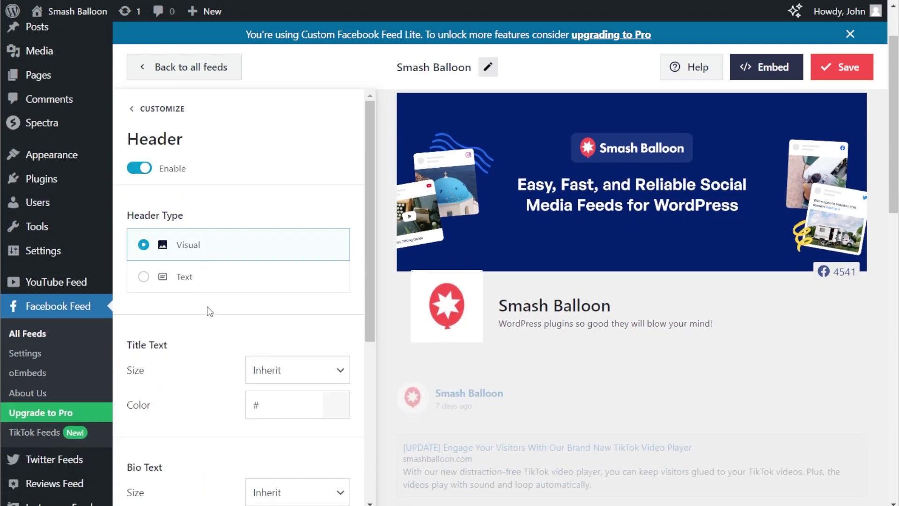
left_click(212, 289)
left_click(214, 253)
left_click(298, 287)
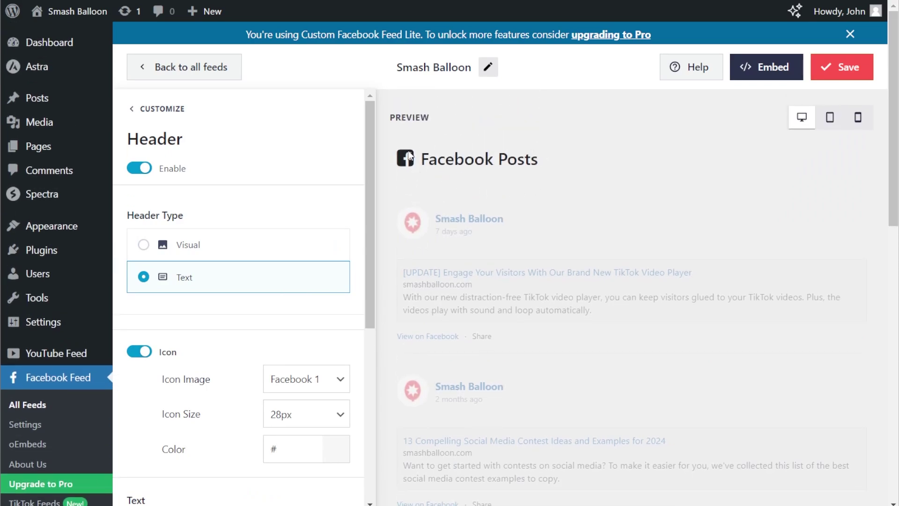
scroll(261, 321, "down", 5)
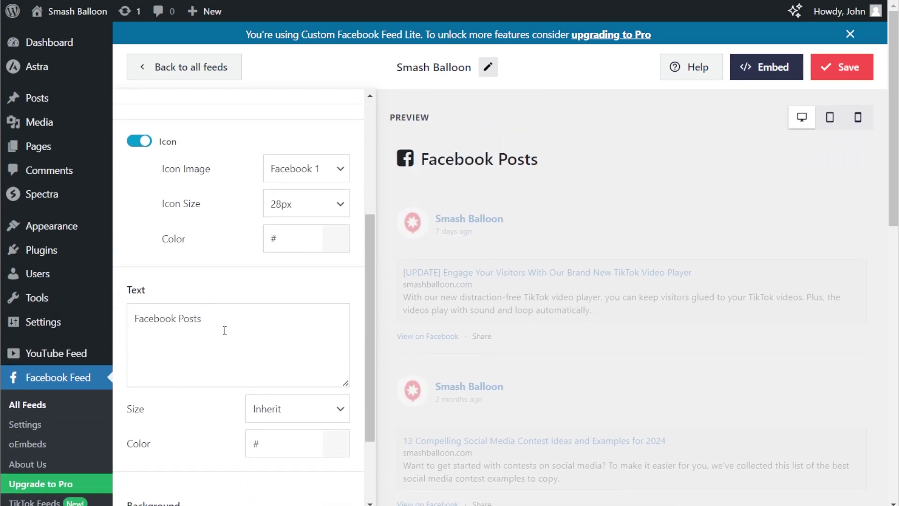
left_click_drag(204, 320, 134, 320)
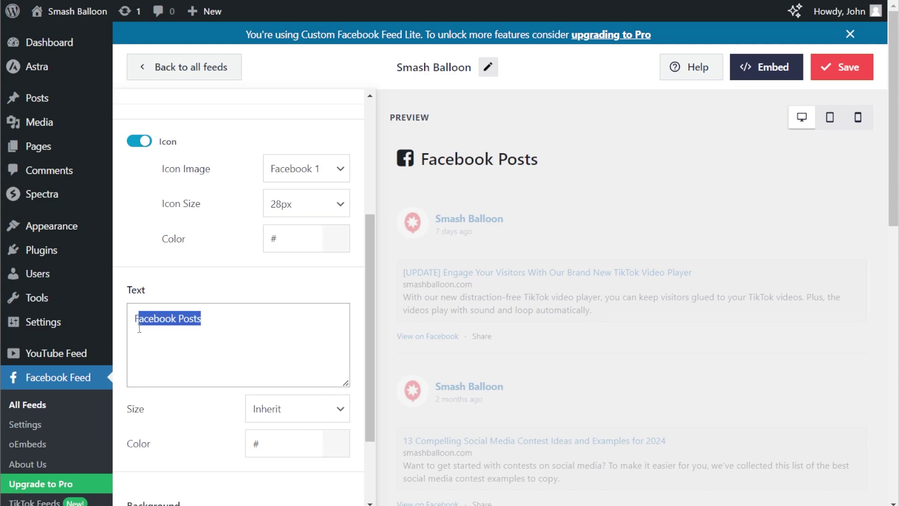
type("Our Latest Posts")
scroll(255, 347, "up", 5)
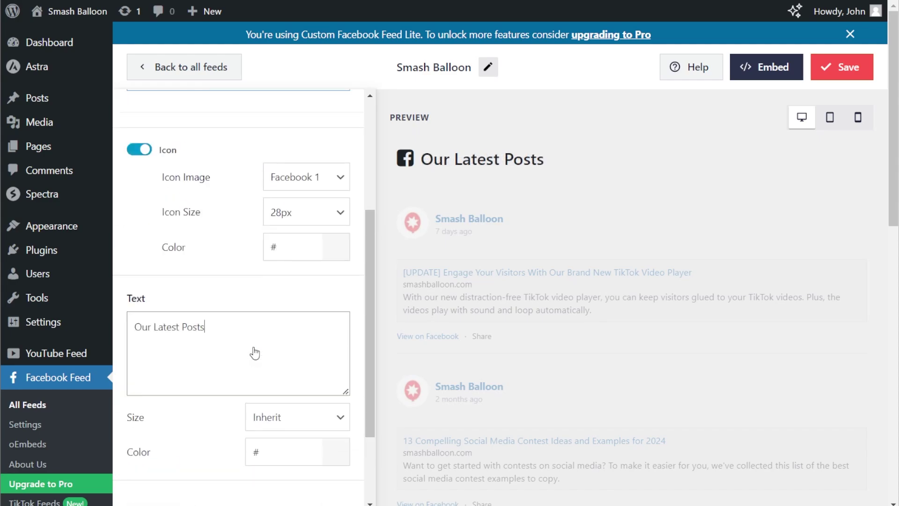
left_click(238, 252)
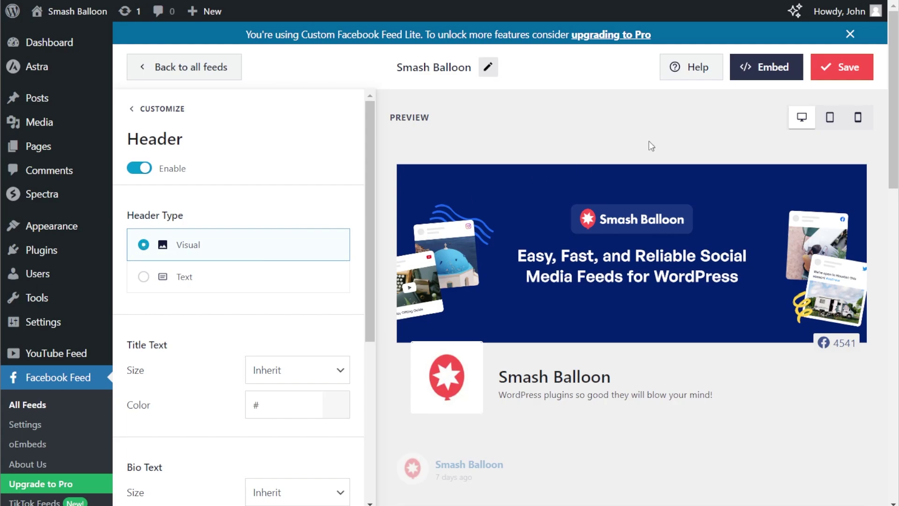
left_click(831, 68)
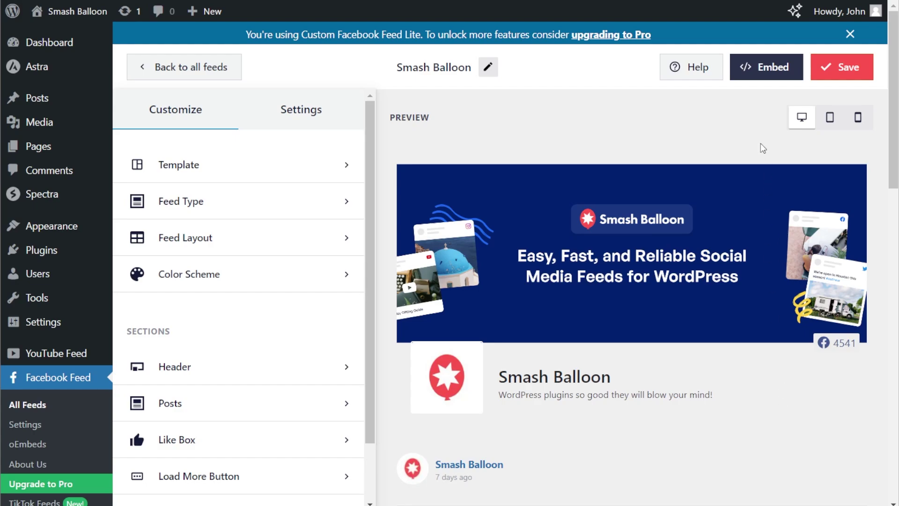
Step: Copy the feed's shortcode from Embed and add the feed to the 'Facebook' page
left_click(763, 79)
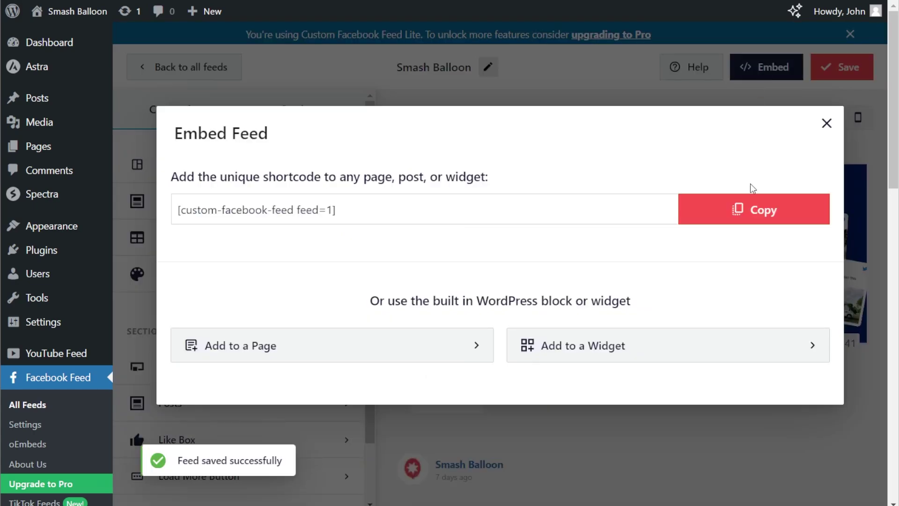
left_click(743, 218)
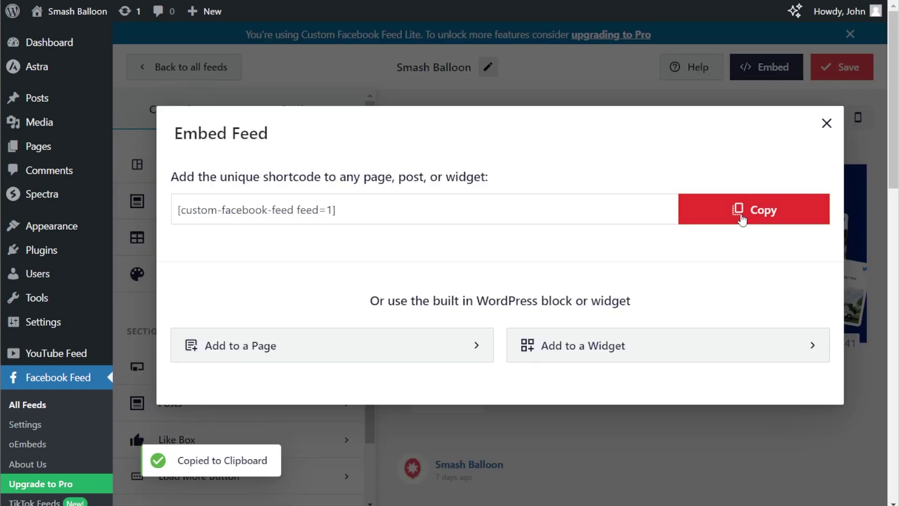
left_click(434, 350)
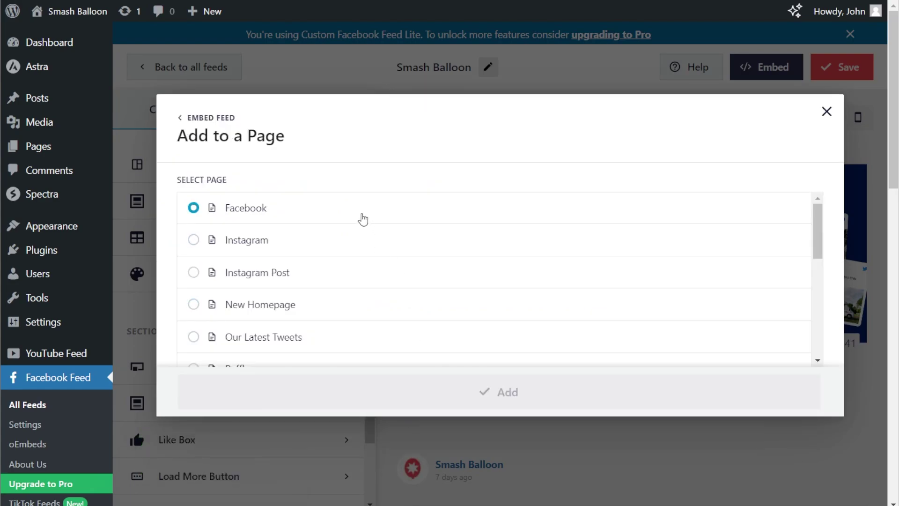
left_click(363, 219)
left_click(487, 392)
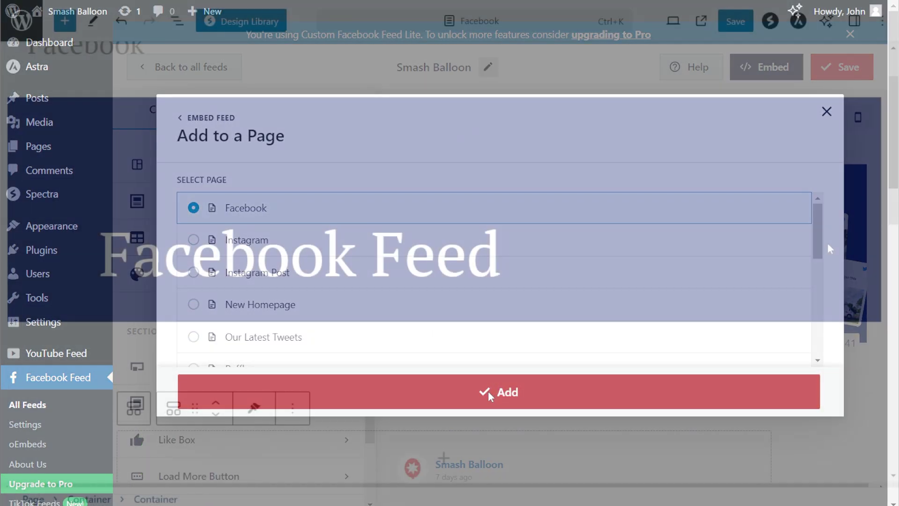
scroll(828, 243, "down", 1)
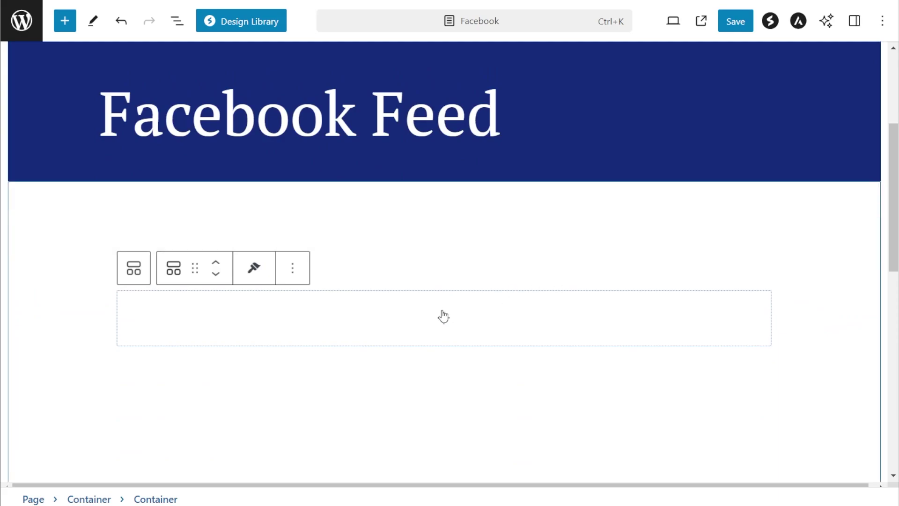
Step: Try a Shortcode block with the pasted feed shortcode, then undo it
left_click(441, 317)
left_click(366, 422)
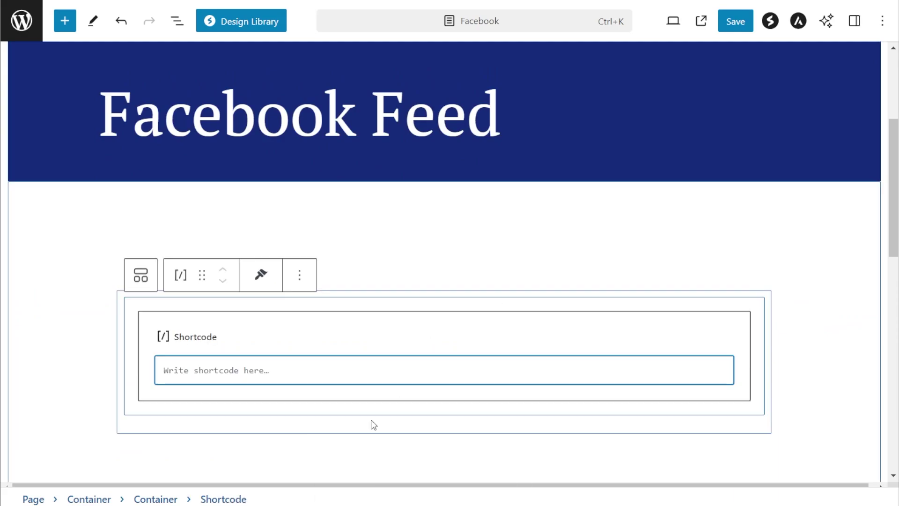
key("ctrl+v")
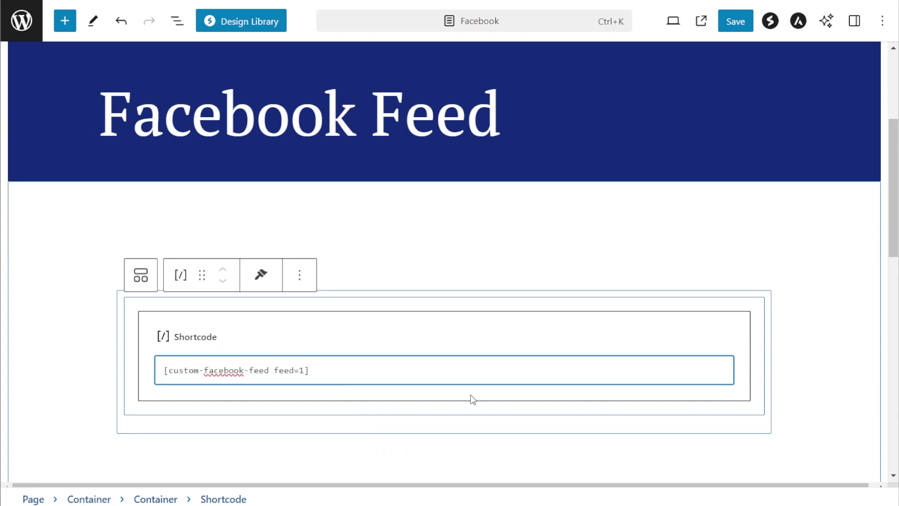
key("ctrl+z")
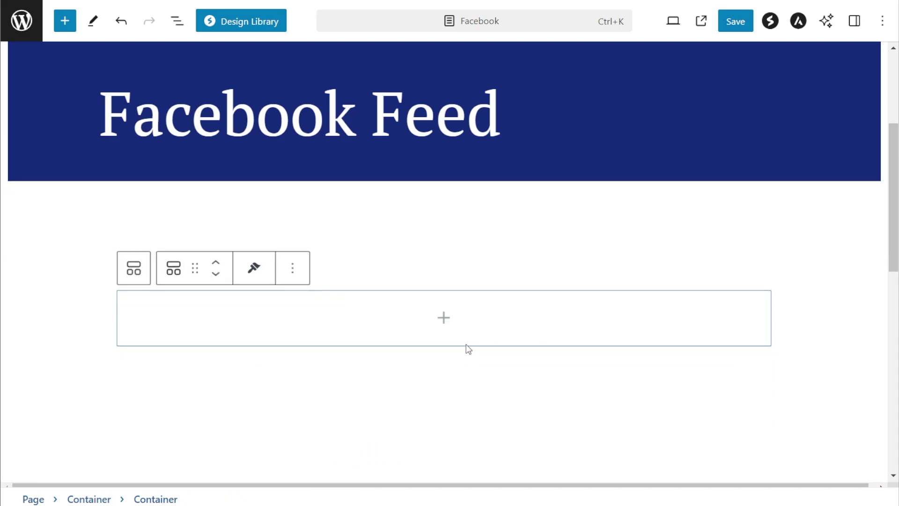
Step: Insert a Facebook Feed block showing the Smash Balloon feed and save the page
left_click(444, 320)
left_click(439, 423)
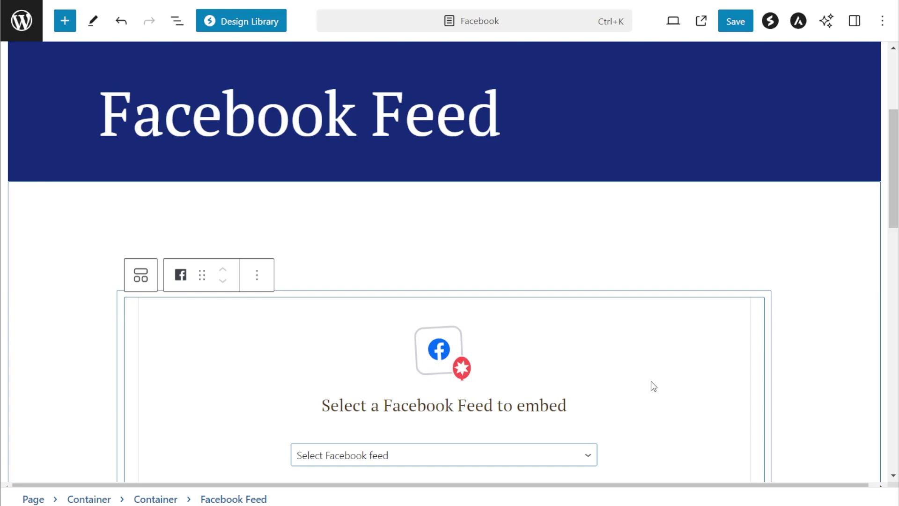
scroll(651, 386, "down", 3)
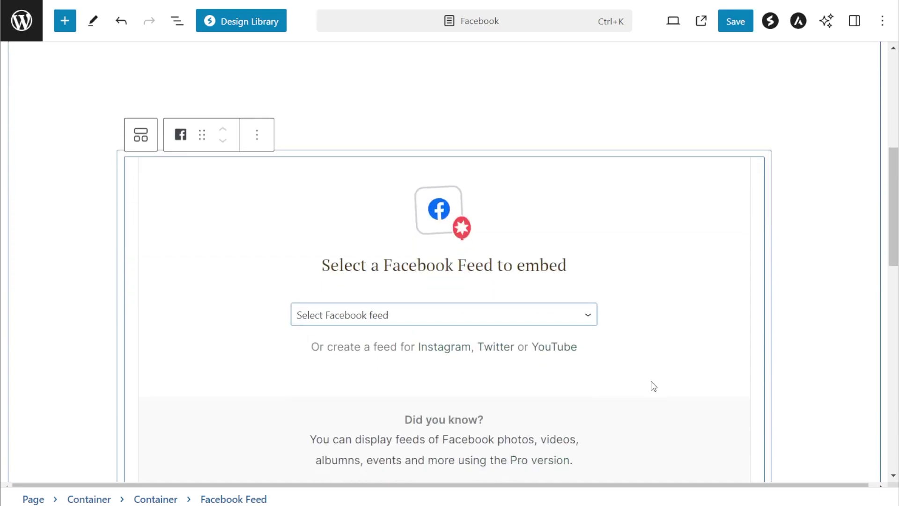
left_click(590, 323)
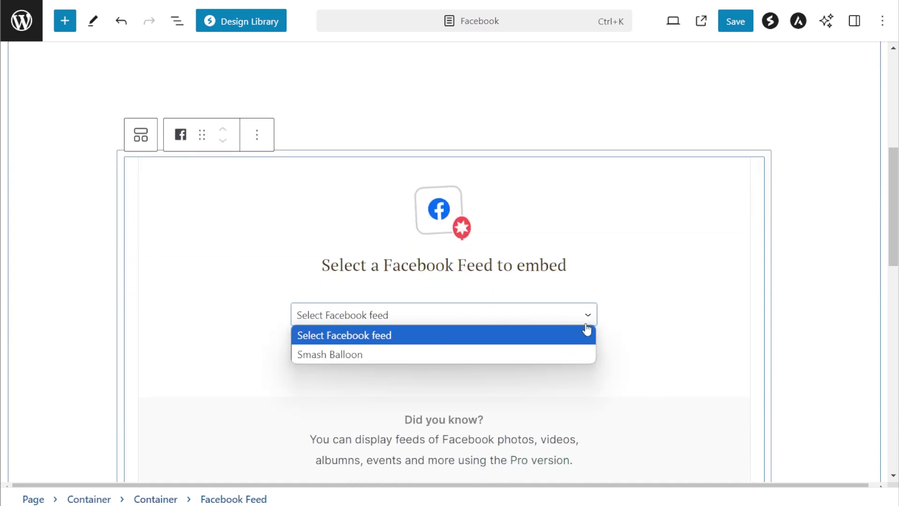
left_click(386, 354)
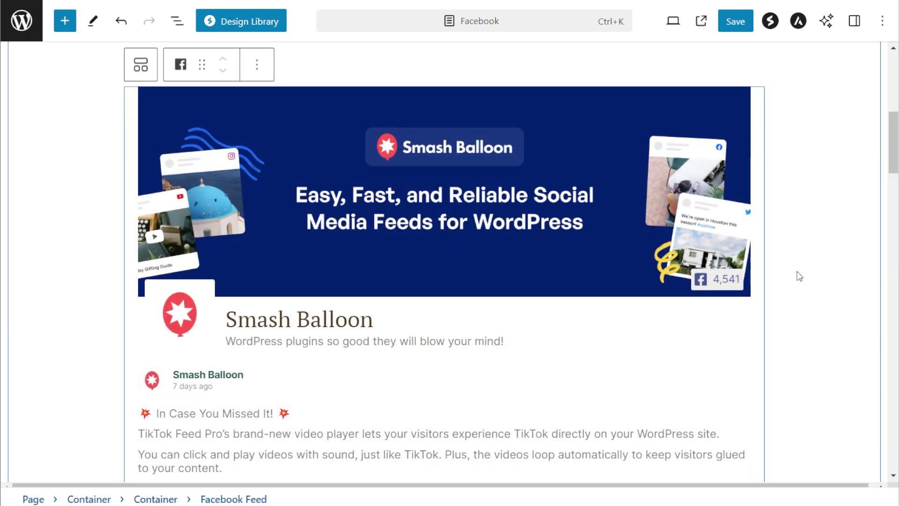
scroll(798, 276, "down", 5)
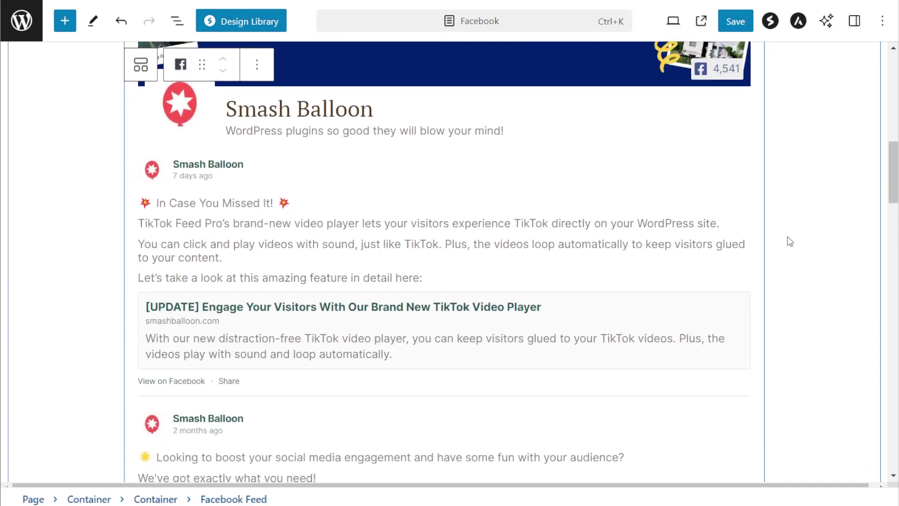
left_click(746, 24)
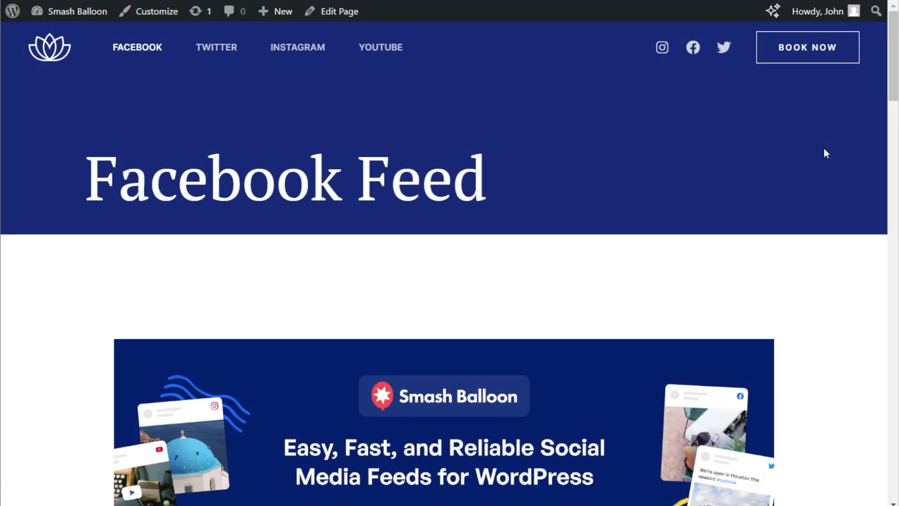
Step: Scroll down through the Smash Balloon feed posts on the live Facebook Feed page
scroll(826, 148, "down", 5)
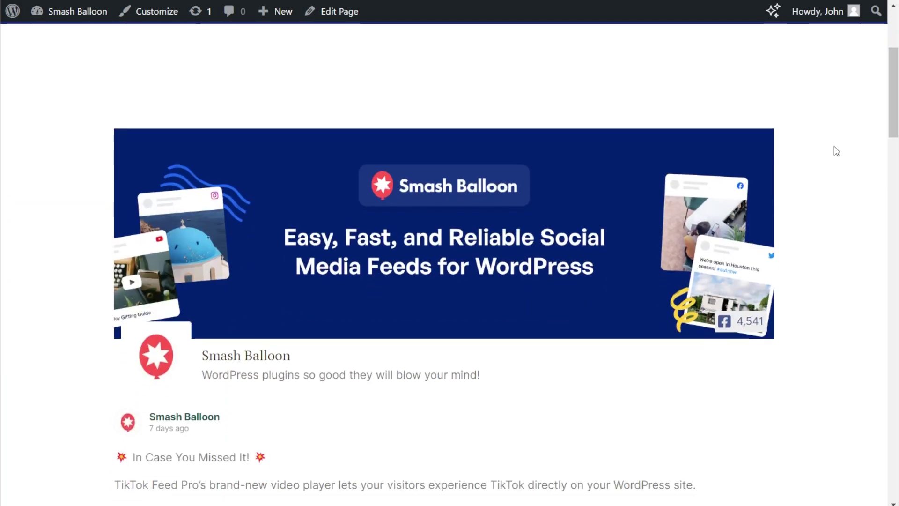
scroll(837, 151, "down", 2)
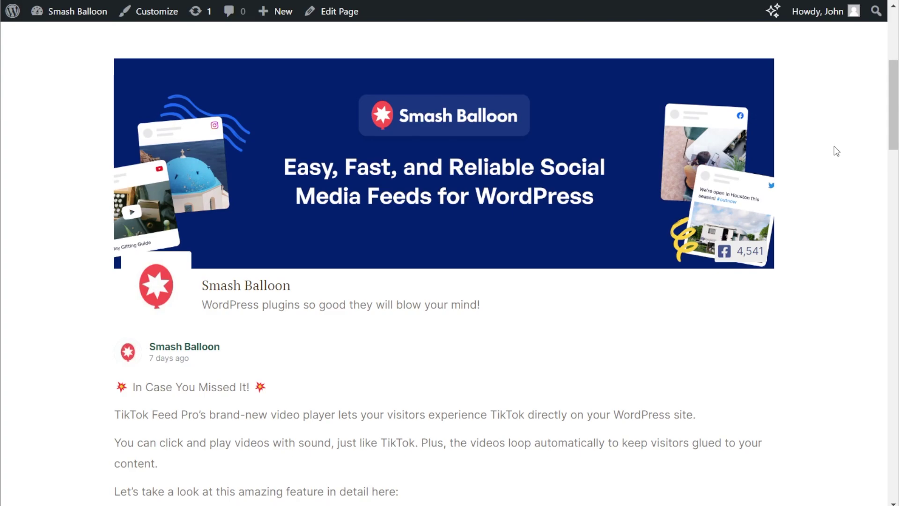
scroll(836, 151, "down", 3)
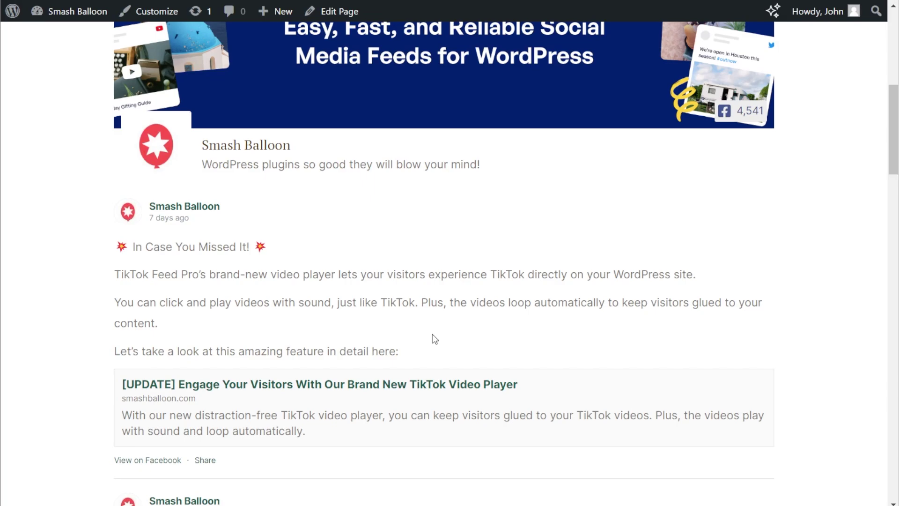
scroll(433, 349, "down", 2)
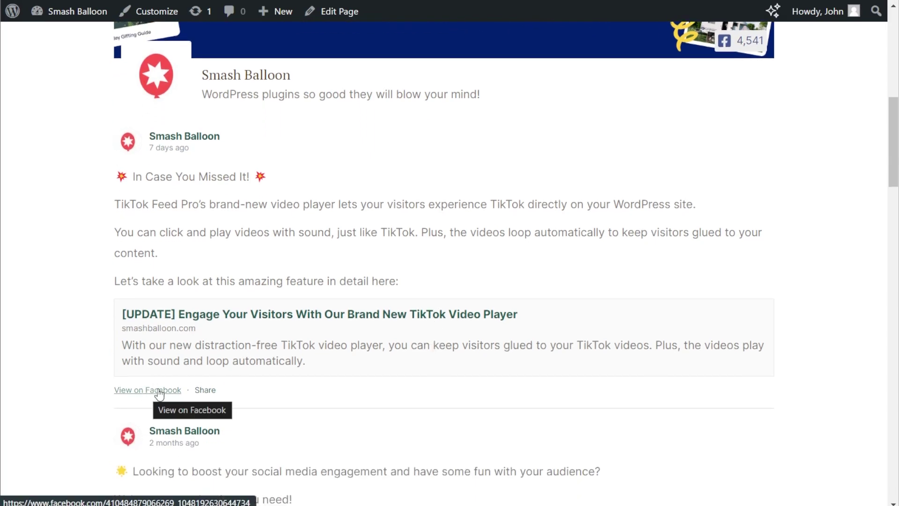
scroll(781, 217, "down", 9)
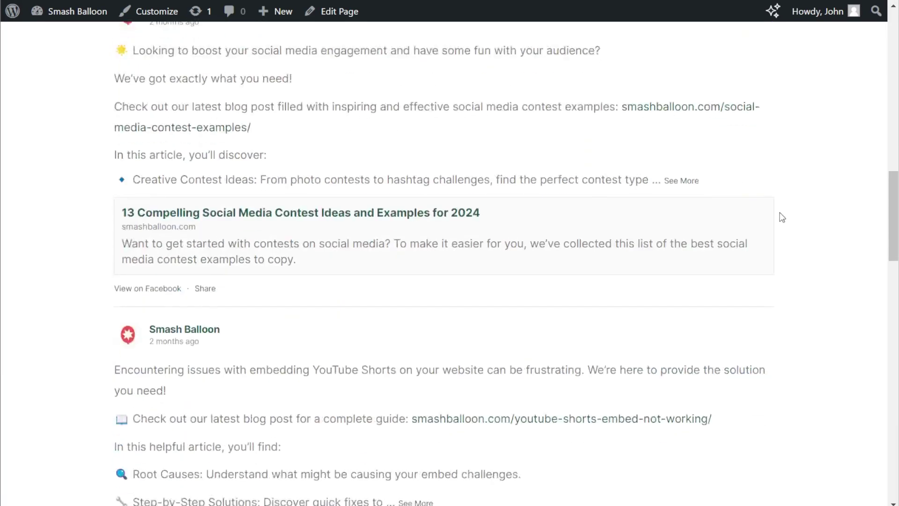
scroll(782, 217, "down", 20)
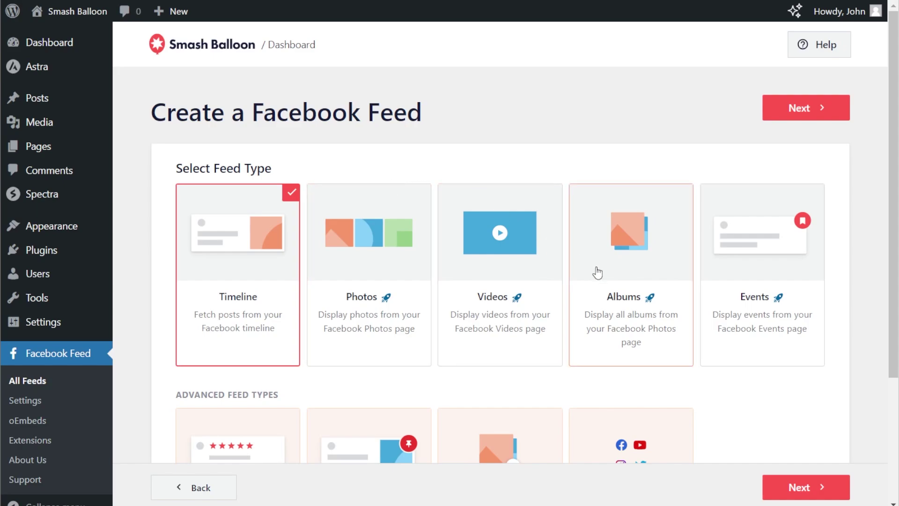
Step: Browse the feed type cards and preview the second and third carousel posts
scroll(743, 311, "down", 3)
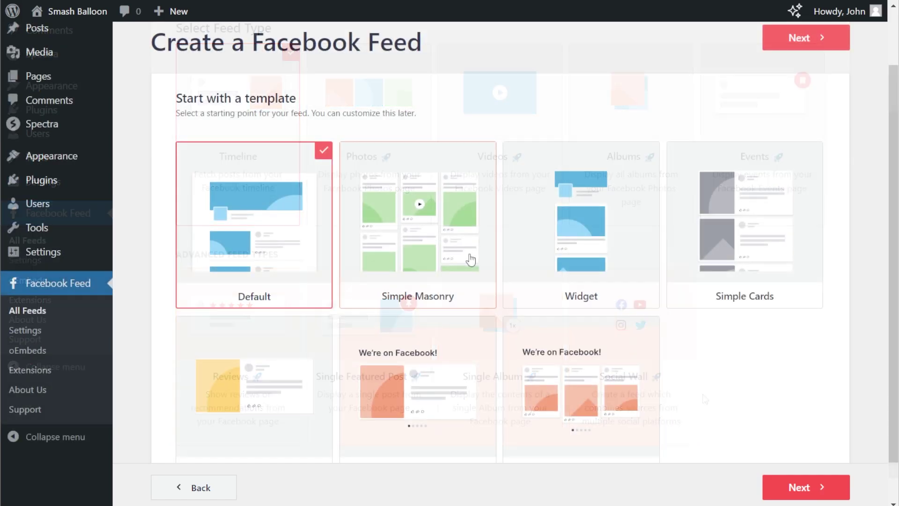
scroll(566, 261, "down", 1)
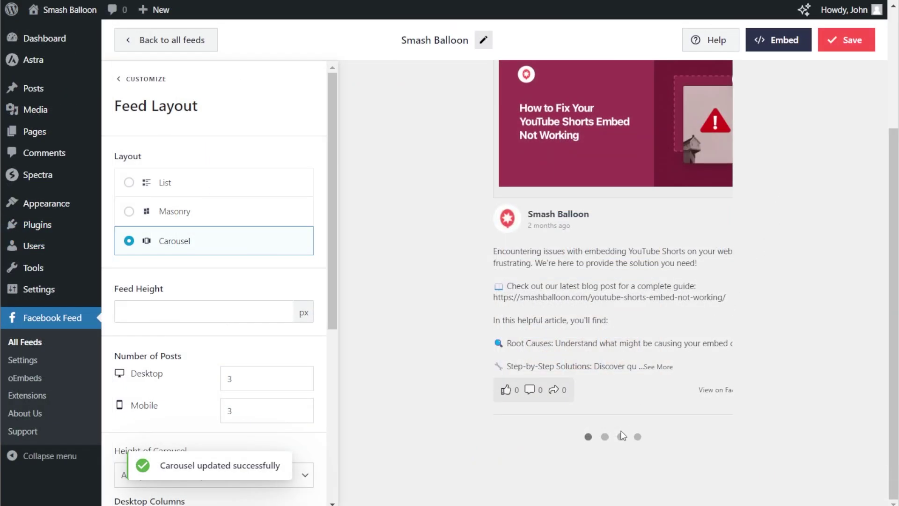
left_click(606, 436)
left_click(622, 437)
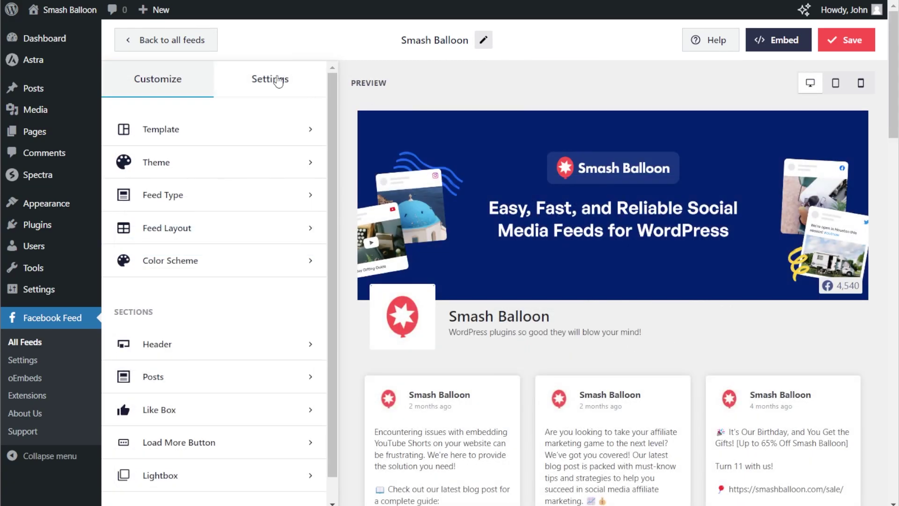
Step: Bring up the 'Display posts by' choices under Settings > Filters
left_click(278, 79)
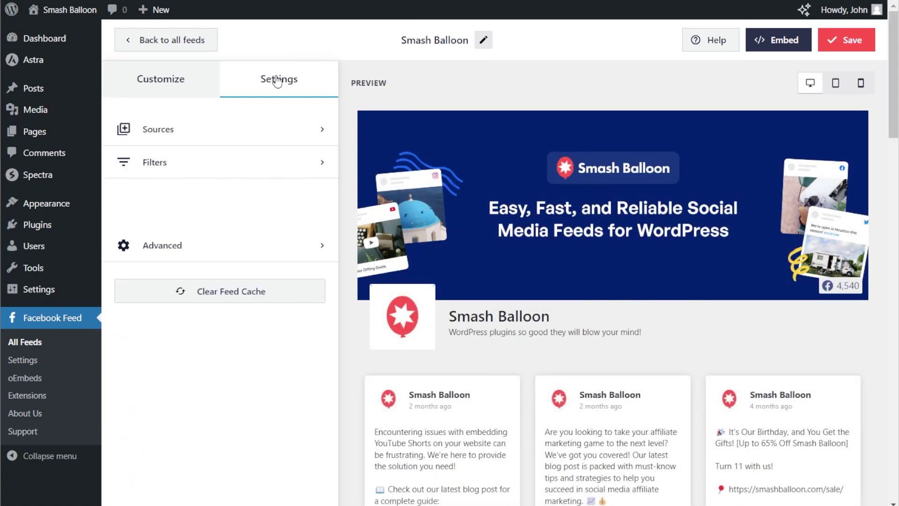
left_click(221, 166)
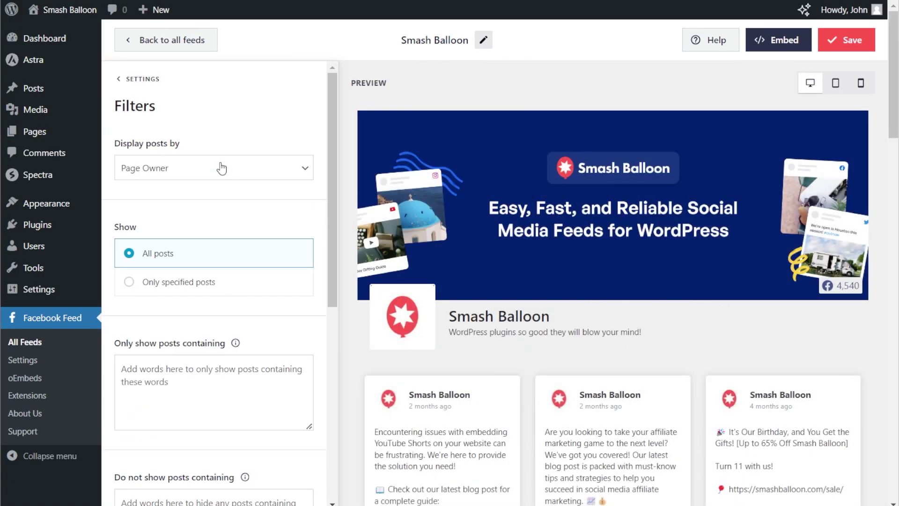
left_click(221, 168)
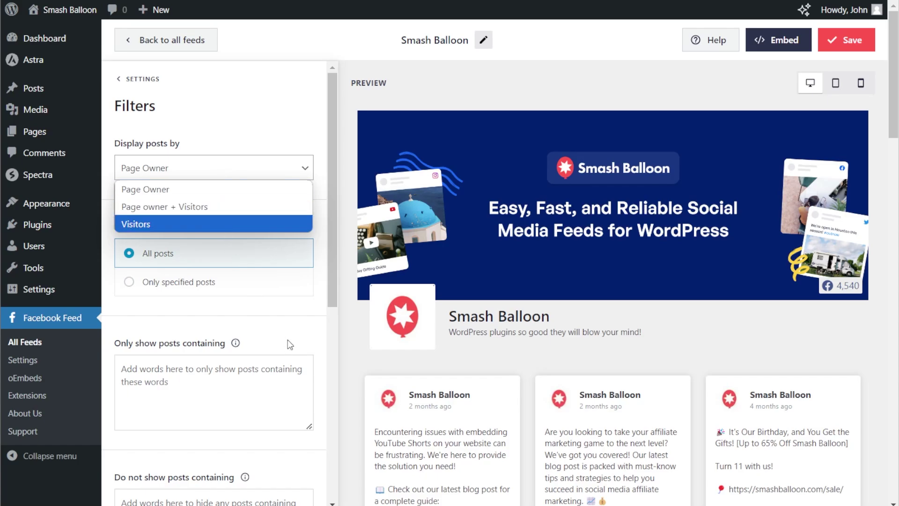
scroll(288, 342, "down", 5)
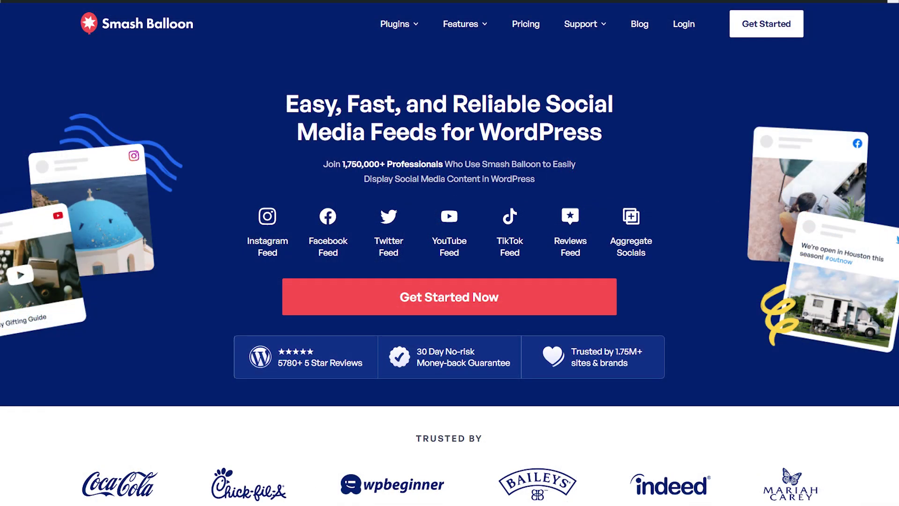